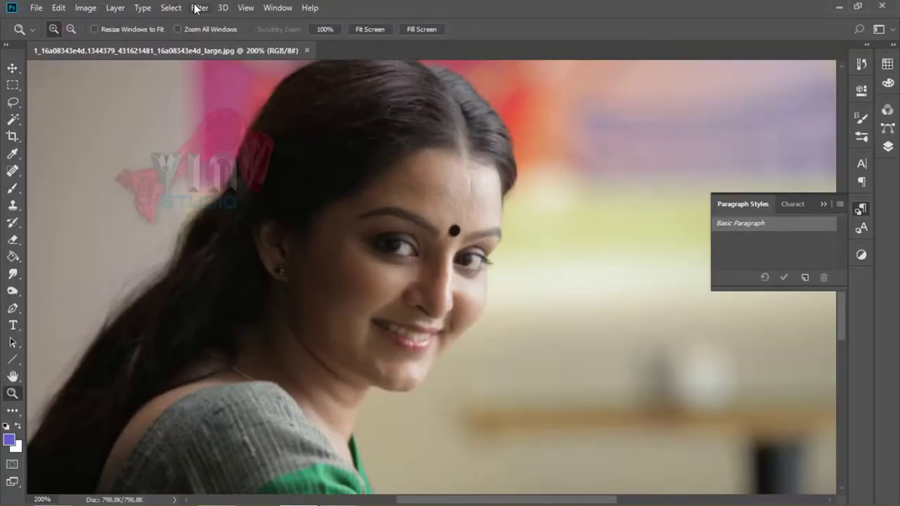
- Apply Unsharp Mask to the portrait: amount 130%, radius 4.7 px, threshold 20 levels
left_click(199, 7)
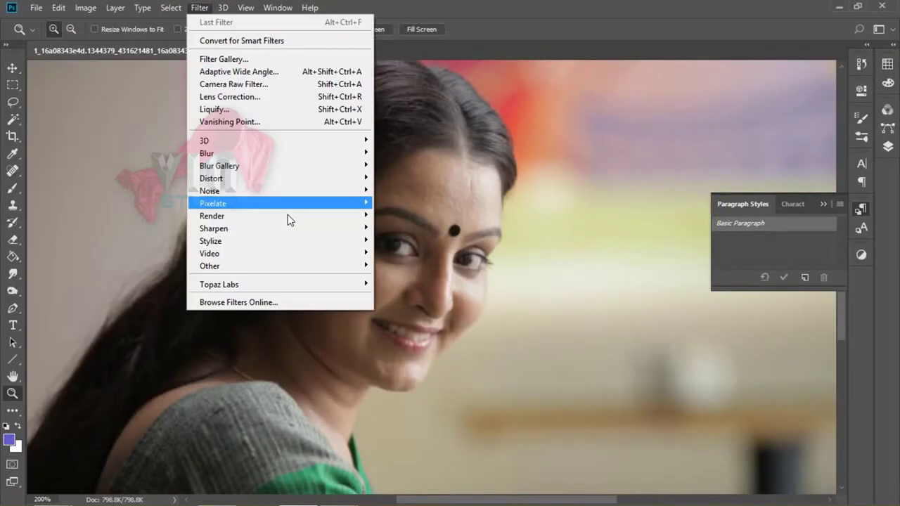
left_click(401, 292)
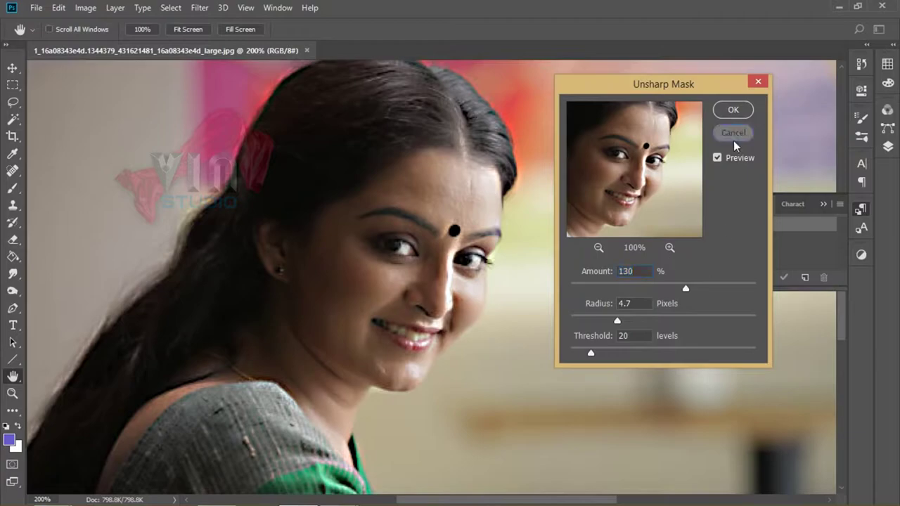
left_click(734, 140)
left_click(199, 8)
left_click(407, 270)
key("z")
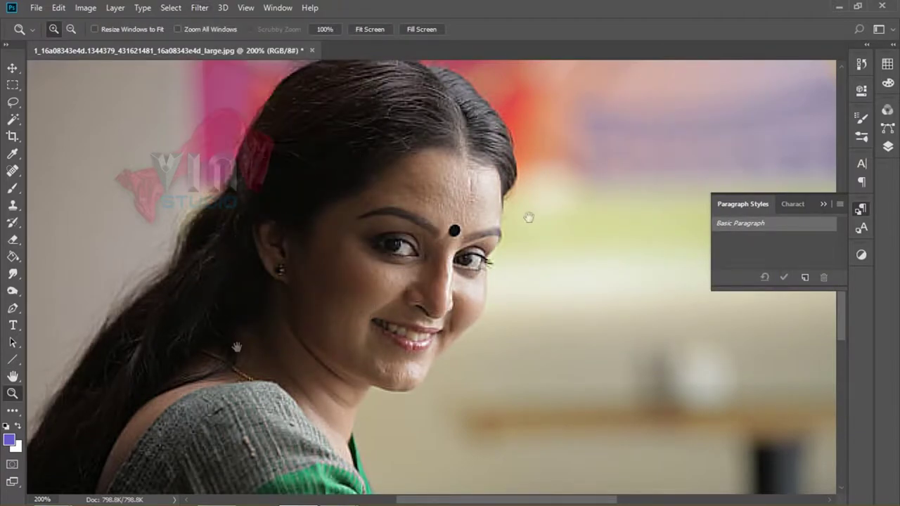
- Zoom in and start a pen path at the bottom edge, tracing up the hair's outer edge
left_click_drag(83, 323, 400, 310)
key("p")
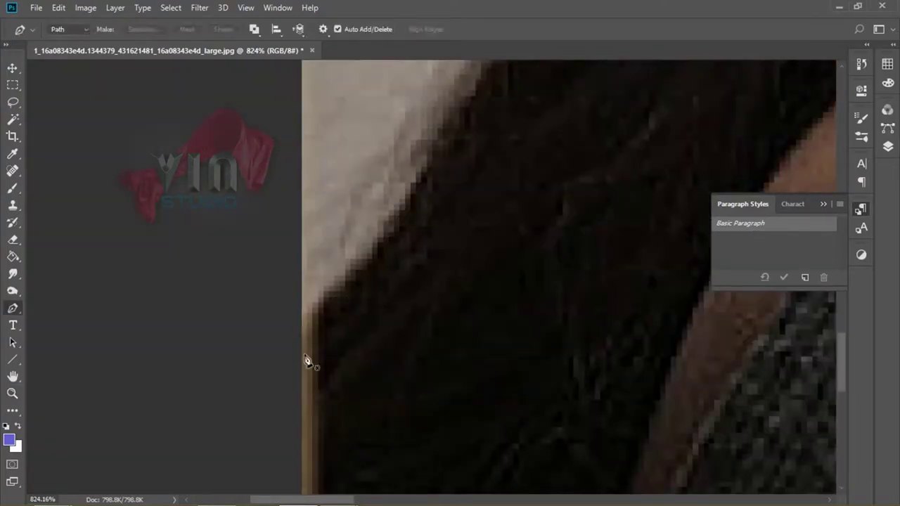
left_click(304, 315)
left_click_drag(412, 192, 454, 129)
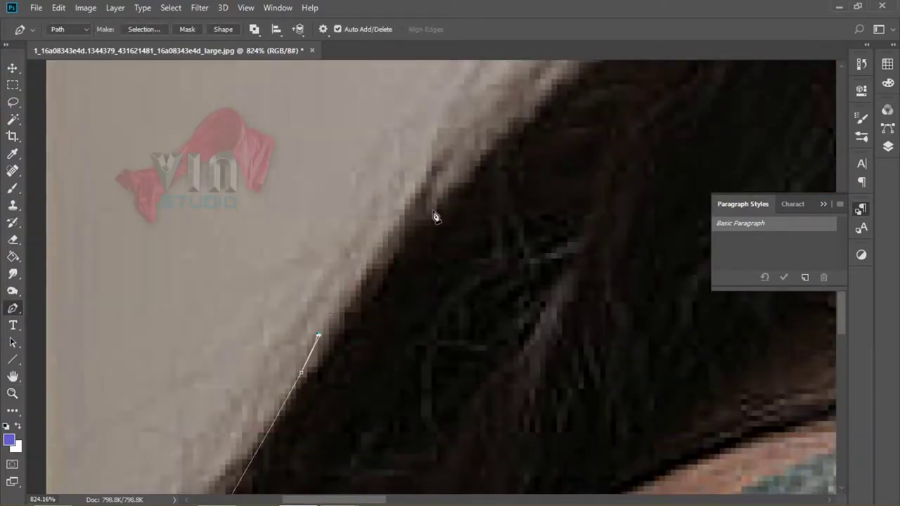
mouse_move(169, 50)
left_mouse_down()
mouse_move(296, 326)
mouse_move(449, 51)
left_mouse_up()
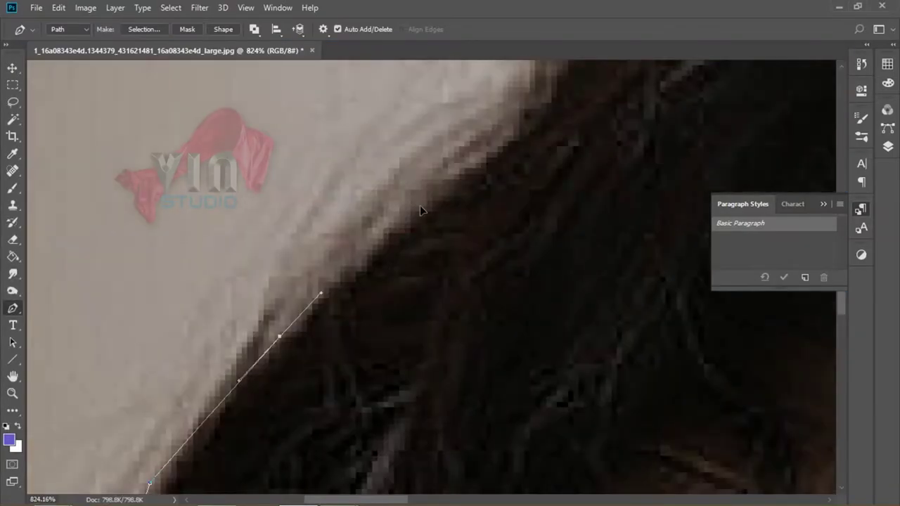
mouse_move(421, 209)
left_mouse_down()
mouse_move(154, 409)
mouse_move(291, 297)
left_mouse_up()
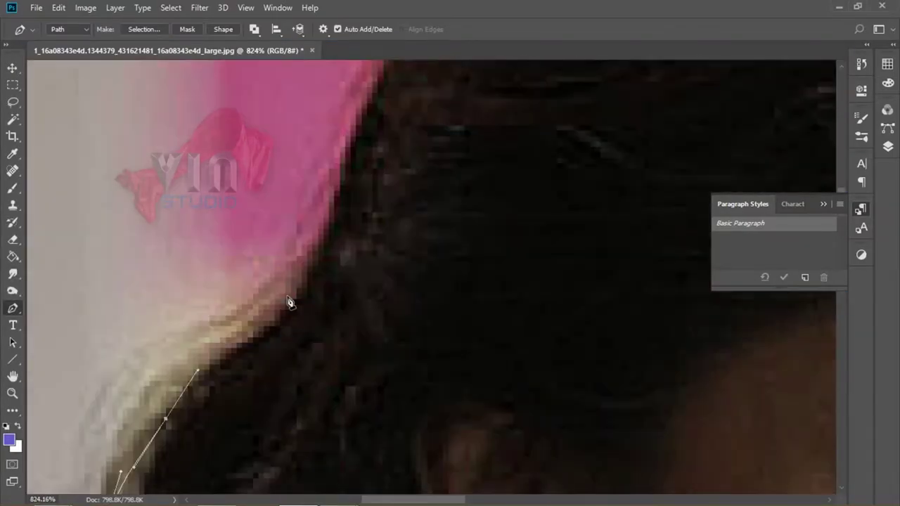
left_click(291, 298)
left_click_drag(354, 140, 378, 352)
left_click(449, 246)
left_click_drag(462, 260, 413, 256)
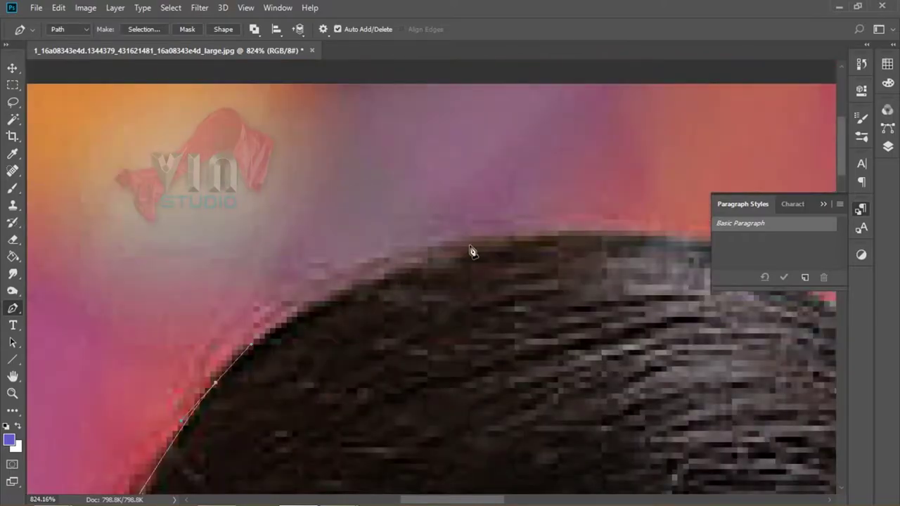
mouse_move(556, 176)
left_mouse_down()
mouse_move(471, 251)
mouse_move(580, 225)
mouse_move(438, 281)
left_mouse_up()
right_click(490, 314)
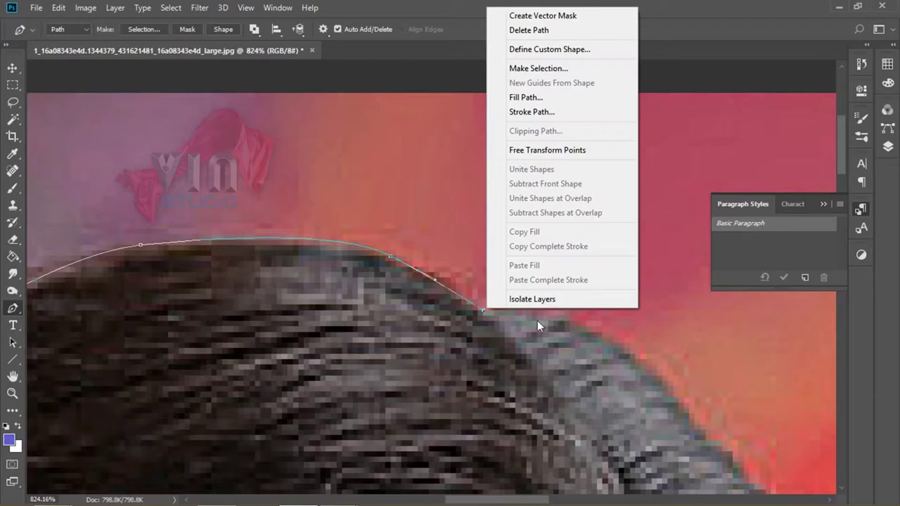
key("Escape")
- Continue the path over the top of the hair and forehead, down the cheek to the chin
left_click_drag(601, 331, 457, 273)
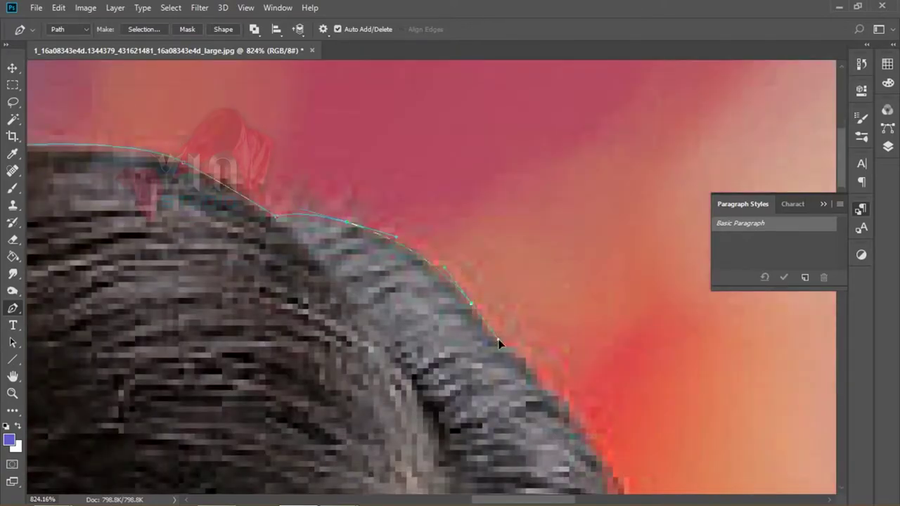
left_click_drag(499, 341, 458, 217)
mouse_move(553, 302)
left_mouse_down()
mouse_move(519, 259)
mouse_move(546, 252)
left_mouse_up()
mouse_move(546, 295)
left_mouse_down()
mouse_move(514, 231)
mouse_move(510, 126)
left_mouse_up()
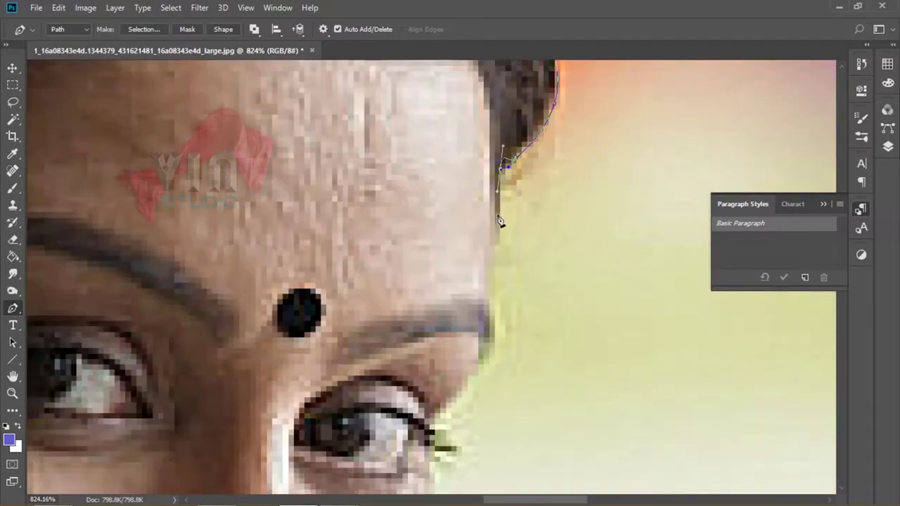
left_click_drag(506, 309, 526, 178)
mouse_move(476, 275)
left_mouse_down()
mouse_move(481, 263)
mouse_move(526, 325)
left_mouse_up()
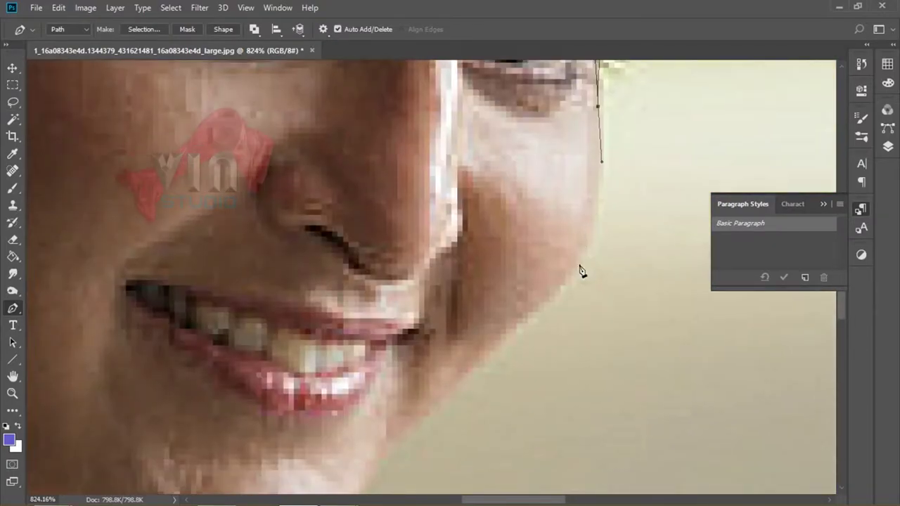
left_click(556, 311)
left_click(480, 297)
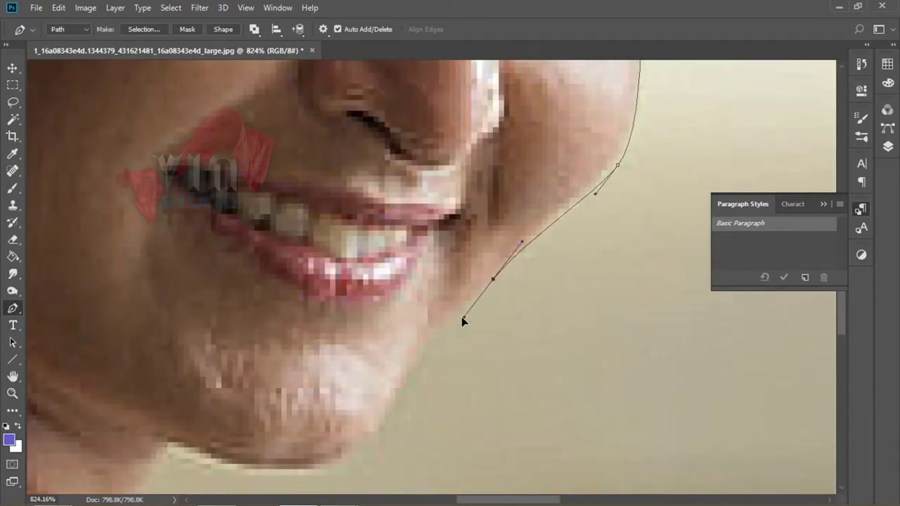
left_click(460, 319)
left_click_drag(396, 397, 526, 295)
left_click(521, 307)
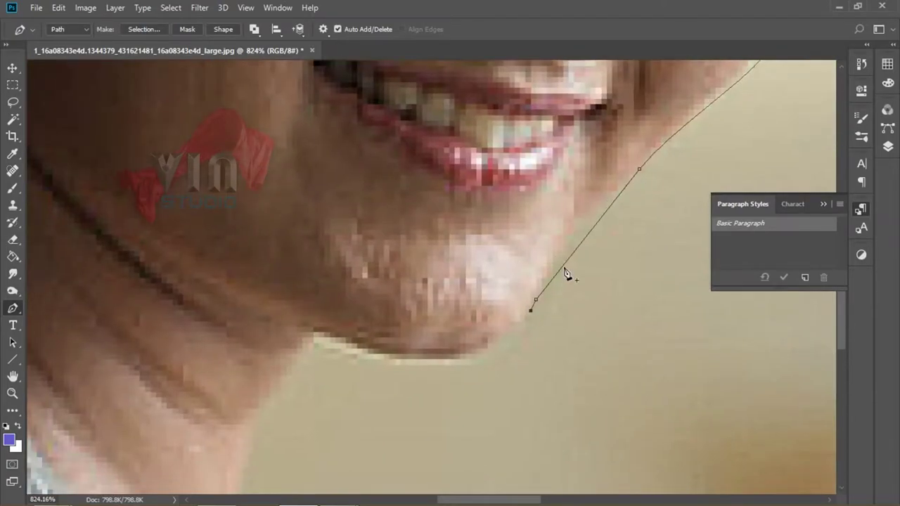
key("ctrl+z")
left_click_drag(553, 261, 517, 320)
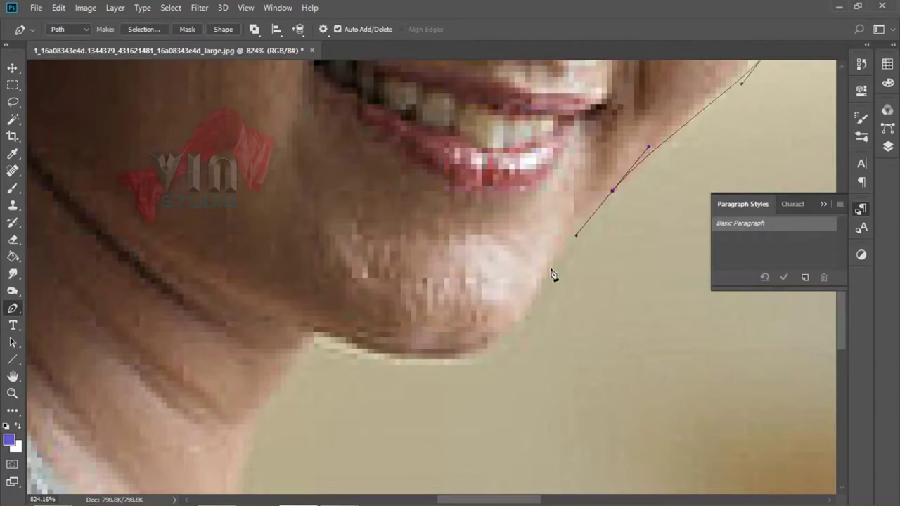
- Extend the path along the jaw and down the neck toward the shirt
left_click(553, 275)
left_click_drag(559, 283, 668, 130)
left_click_drag(596, 209, 474, 207)
left_click(428, 189)
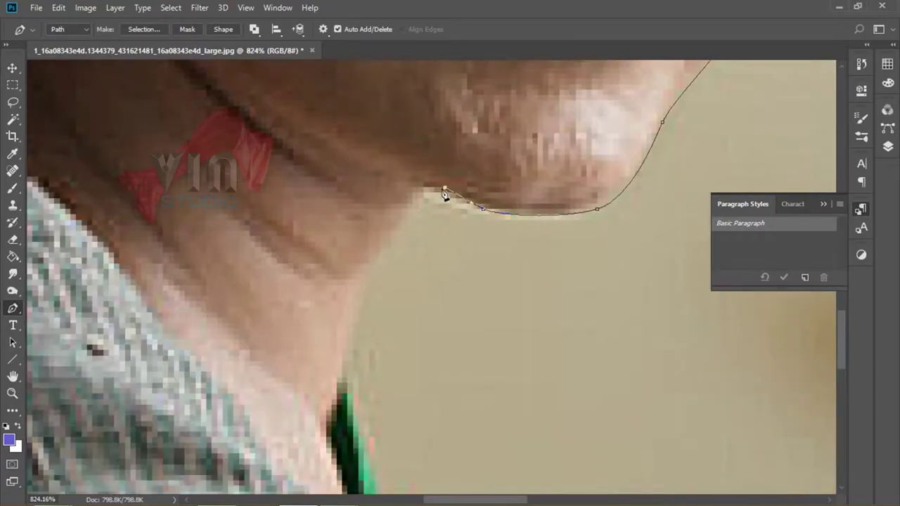
left_click(405, 230)
mouse_move(448, 219)
left_mouse_down()
mouse_move(443, 246)
mouse_move(587, 217)
mouse_move(567, 242)
left_mouse_up()
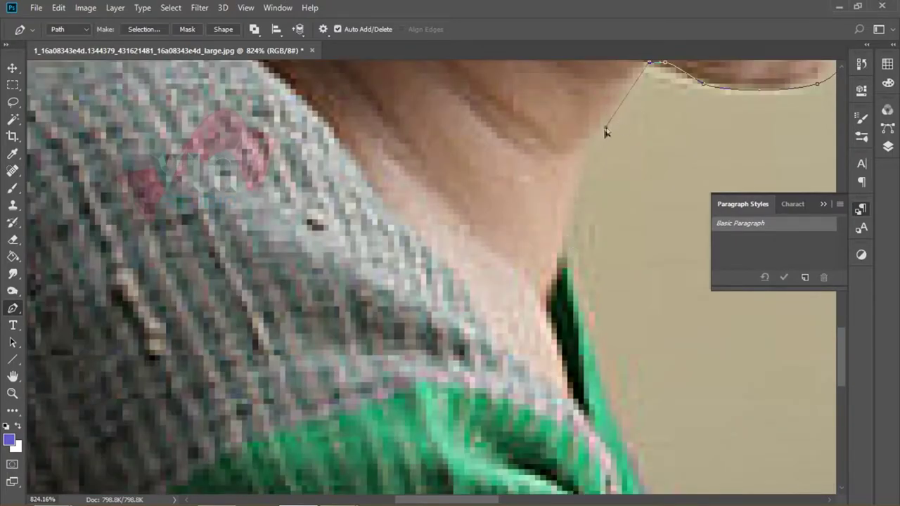
scroll(565, 240, "down", 5)
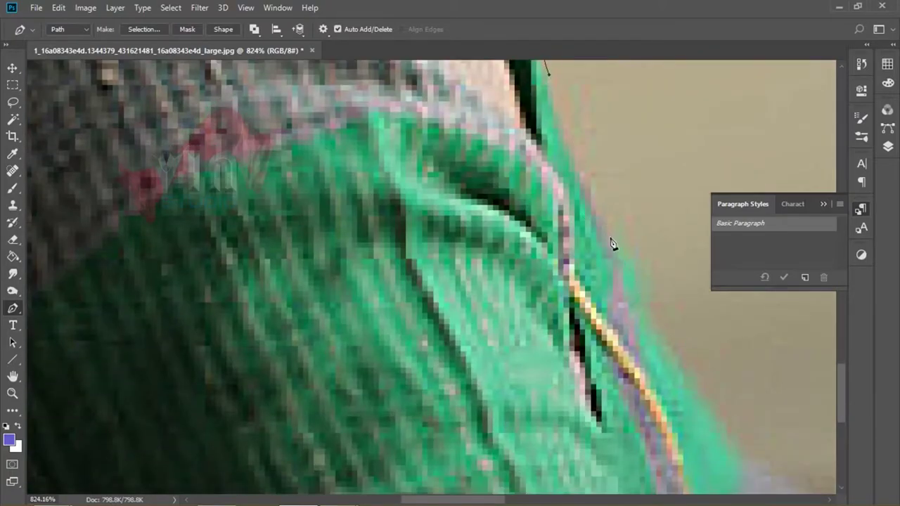
left_click_drag(610, 239, 647, 322)
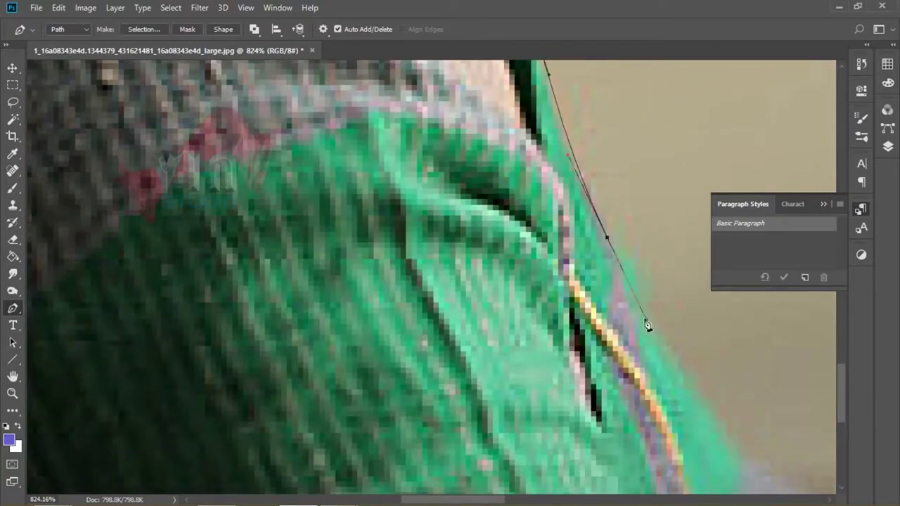
scroll(631, 252, "down", 5)
scroll(631, 252, "down", 5)
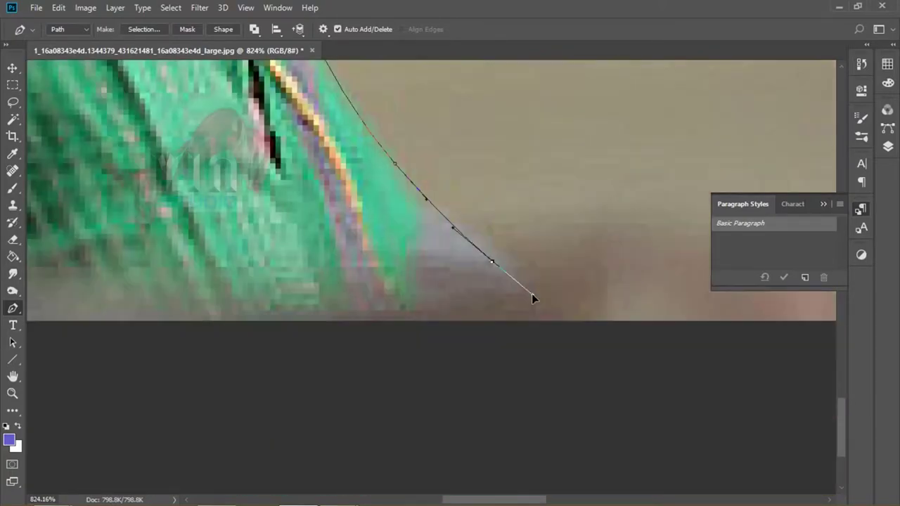
scroll(533, 294, "down", 3)
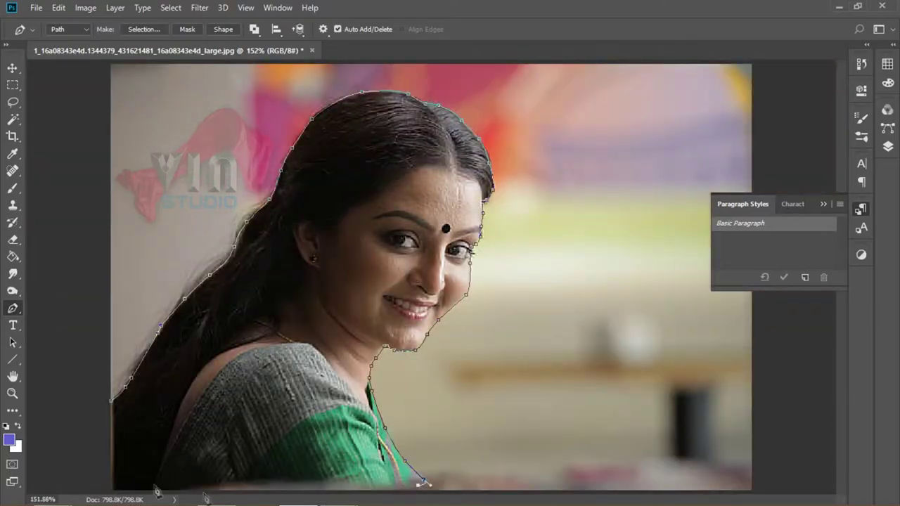
- Close the path along the bottom edge and cut the woman out onto her own layer
left_click(114, 491)
key("ctrl+Return")
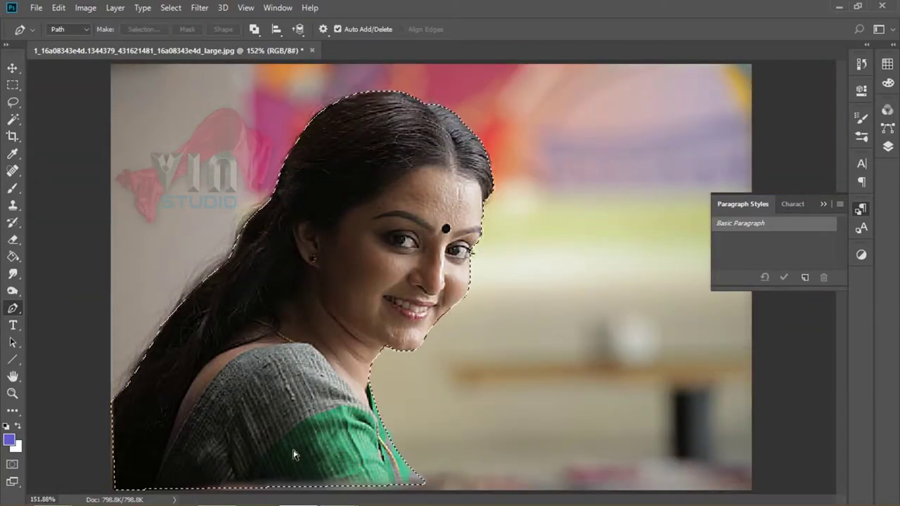
key("ctrl+x")
key("ctrl+v")
key("v")
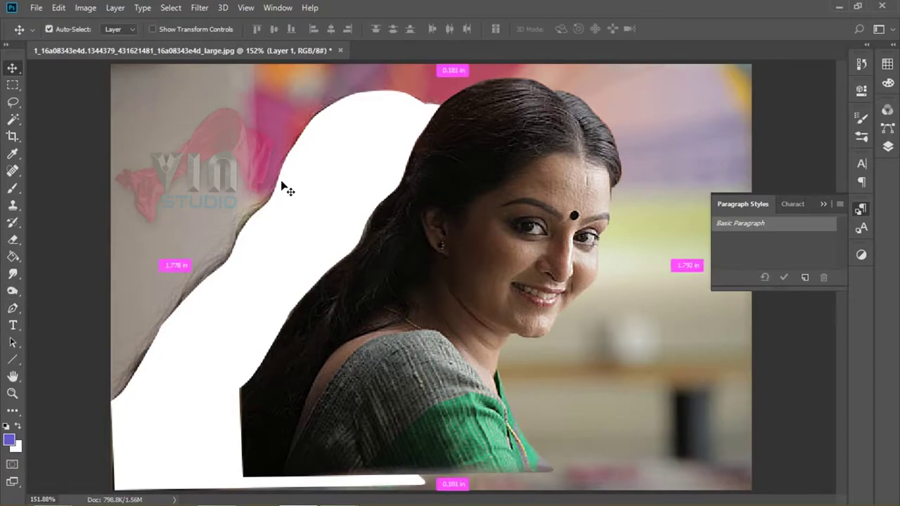
key("ctrl+e")
- Fill the Background layer with white and deselect
key("ctrl+a")
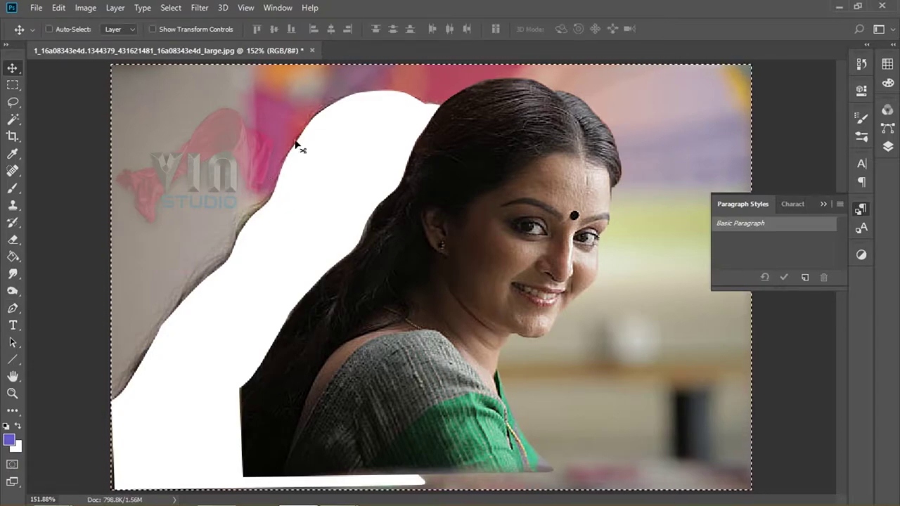
left_click(888, 146)
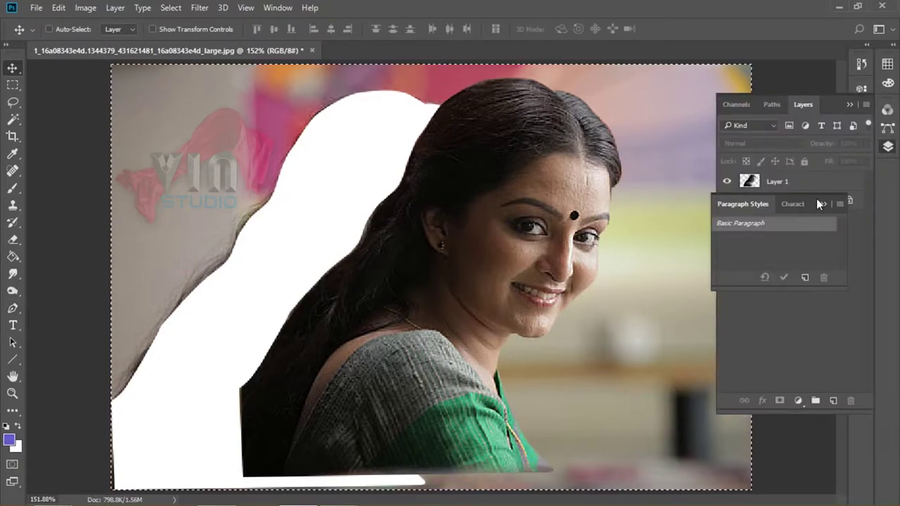
left_click(822, 202)
key("ctrl+BackSpace")
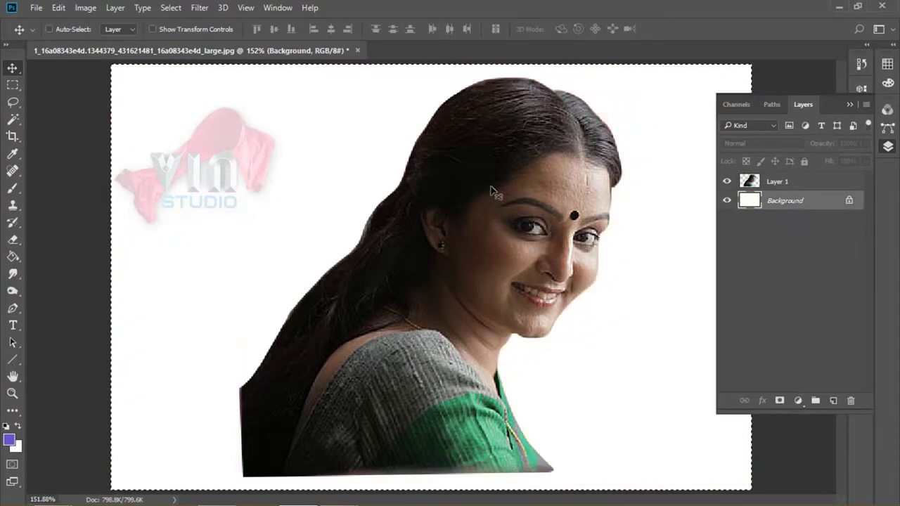
key("ctrl+d")
- Move Layer 1 left and down, then scale the woman up to about 128% and reposition her
left_click(774, 181)
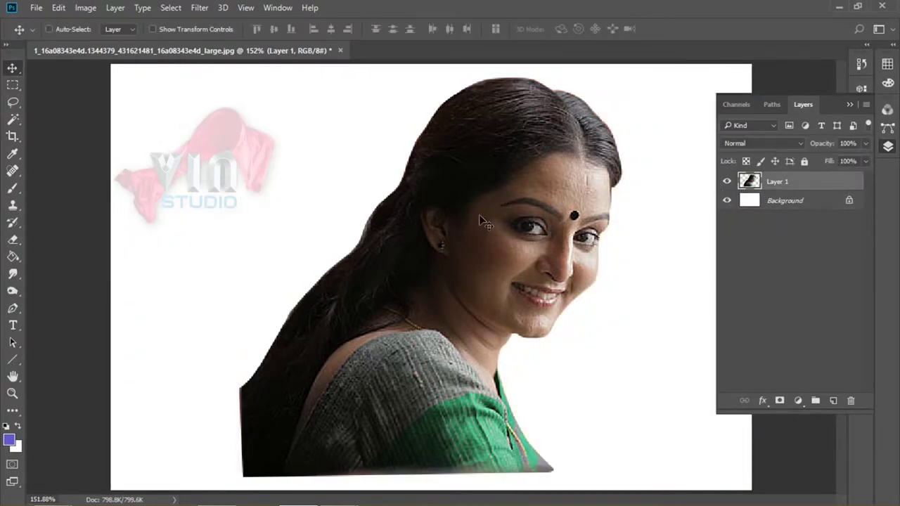
left_click_drag(479, 215, 397, 289)
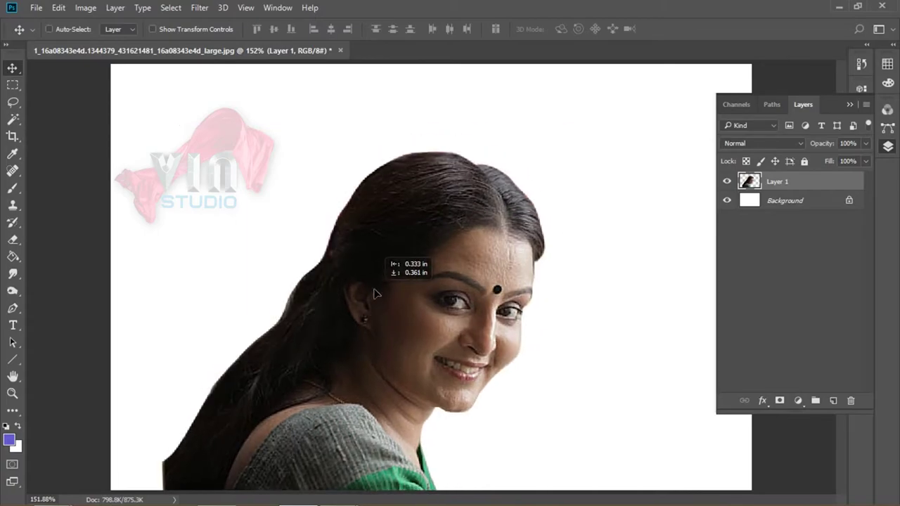
key("ctrl+t")
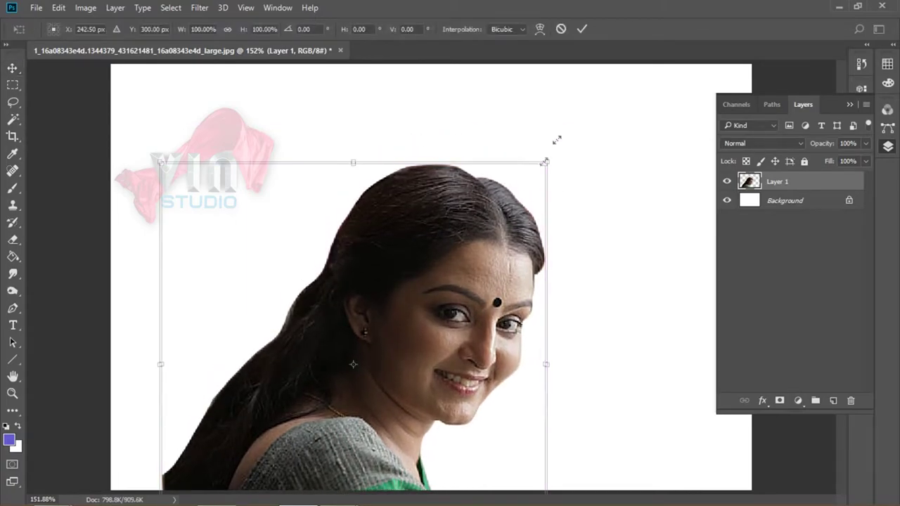
left_click_drag(555, 137, 583, 120)
mouse_move(470, 247)
left_mouse_down()
mouse_move(445, 247)
mouse_move(452, 224)
left_mouse_up()
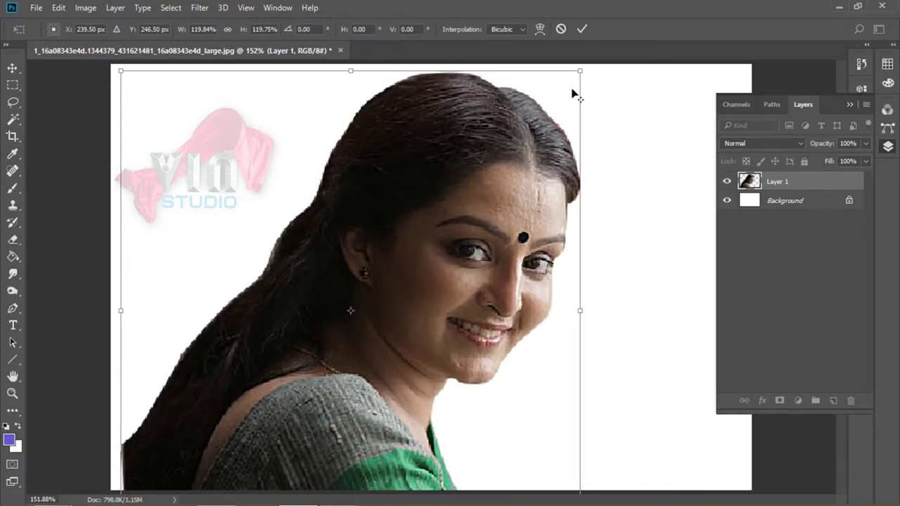
left_click_drag(581, 70, 603, 55)
left_click_drag(516, 180, 515, 194)
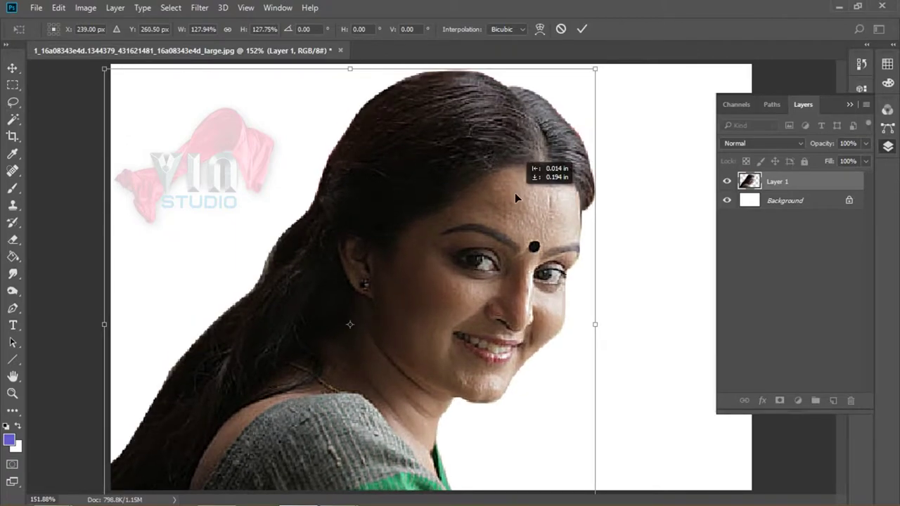
key("Return")
- Check Canvas Size without changes, then set Image Size resolution to 300 pixels/inch
left_click(85, 7)
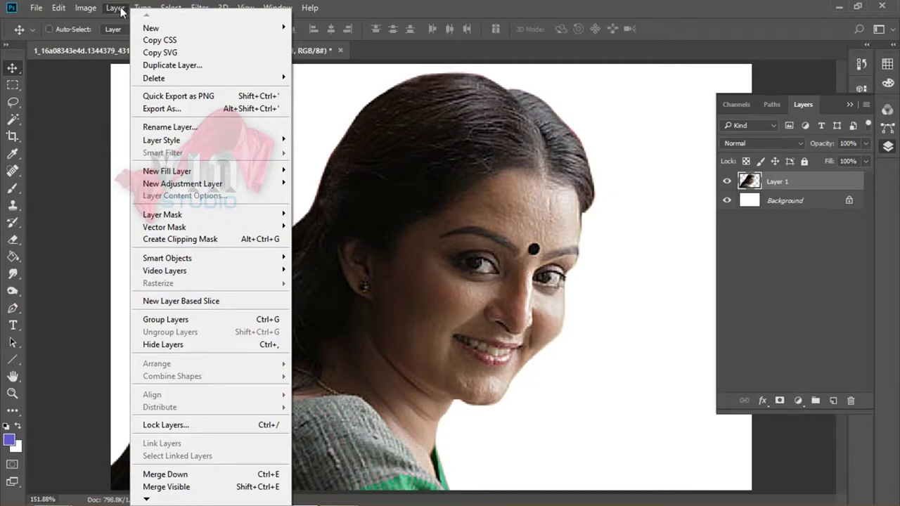
left_click(114, 118)
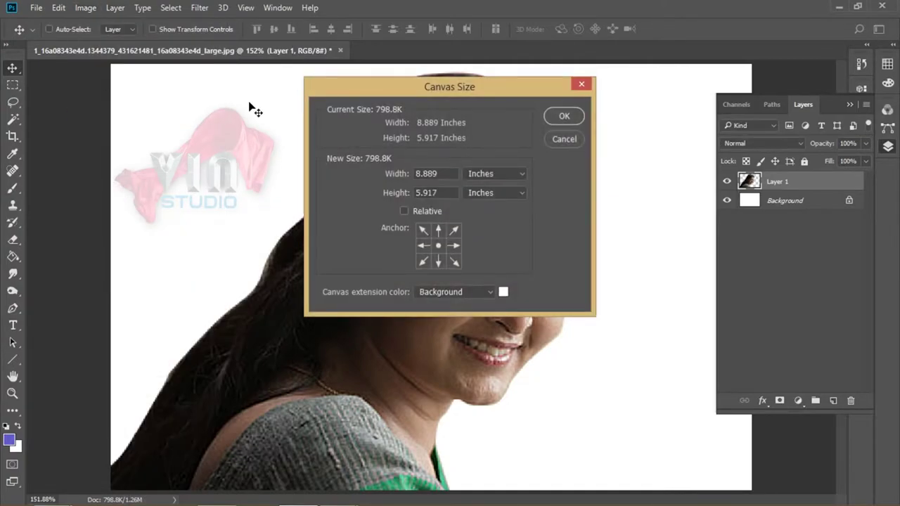
key("Escape")
left_click(85, 8)
left_click(116, 100)
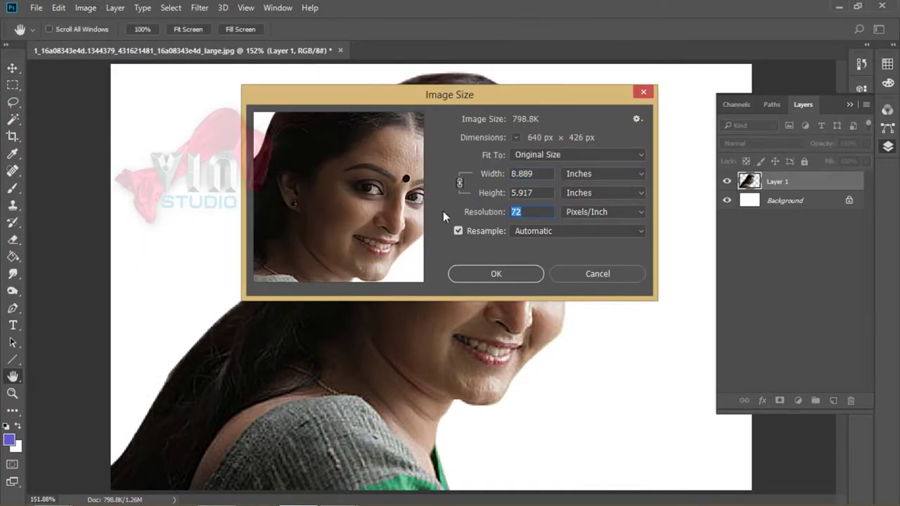
type("300")
key("Escape")
key("v")
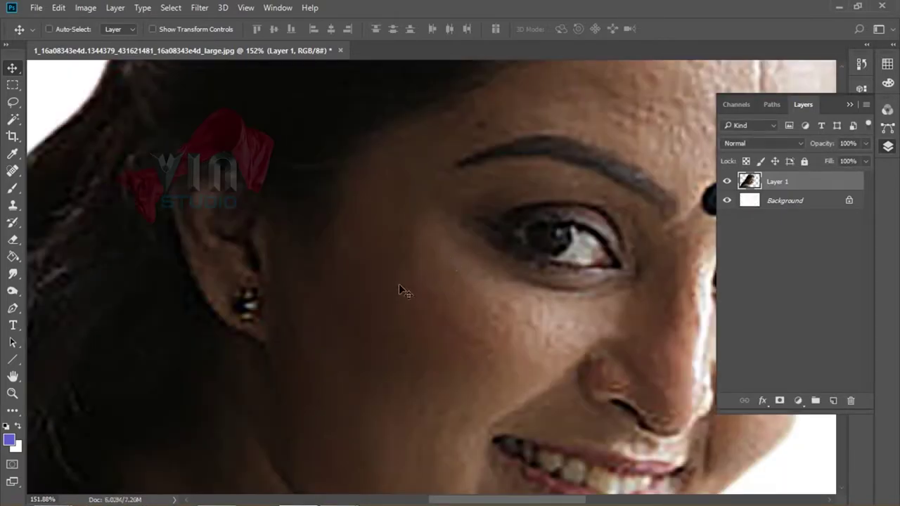
- Zoom in on the face, duplicate Layer 1 and hide the original
key("z")
key("ctrl+0")
mouse_move(345, 164)
left_mouse_down()
mouse_move(494, 300)
mouse_move(355, 204)
mouse_move(392, 181)
left_mouse_up()
key("ctrl+j")
left_click(727, 200)
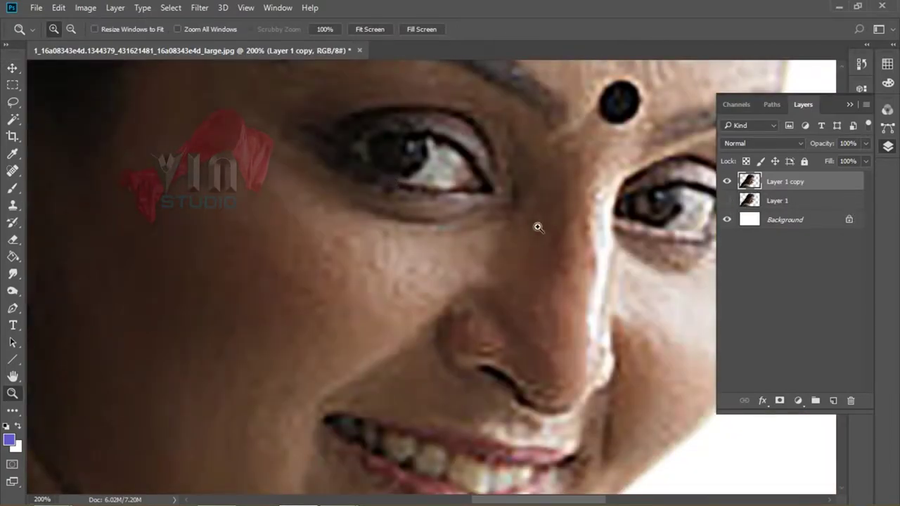
- Set up the Smudge tool with a 21 px brush
left_click_drag(539, 227, 448, 230)
left_click(13, 274)
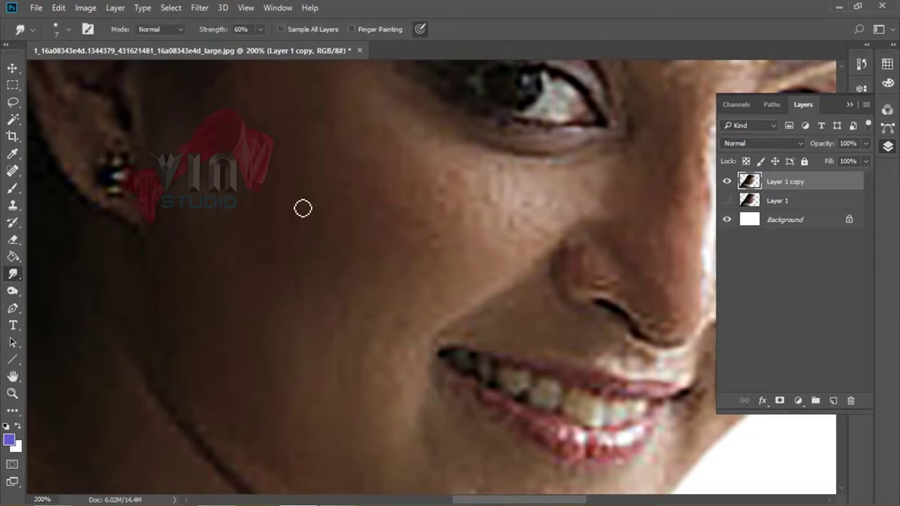
right_click(354, 246)
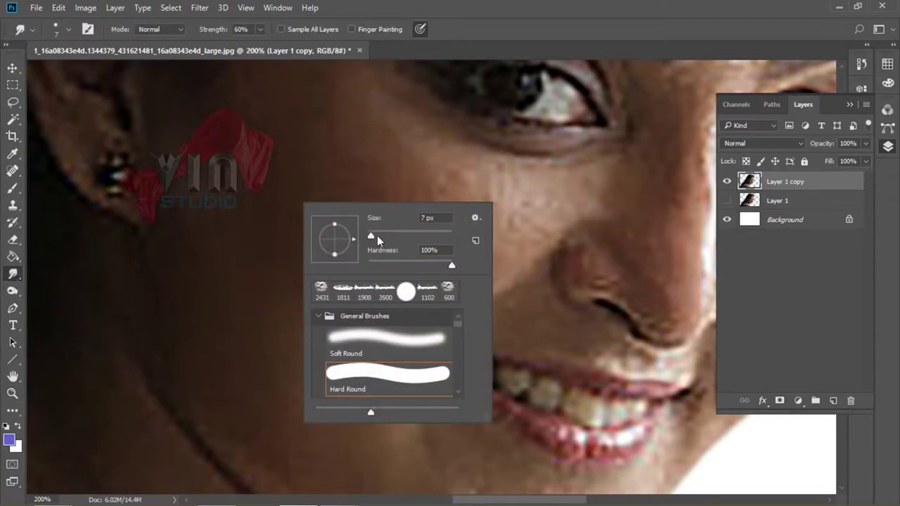
left_click_drag(371, 235, 374, 236)
key("Return")
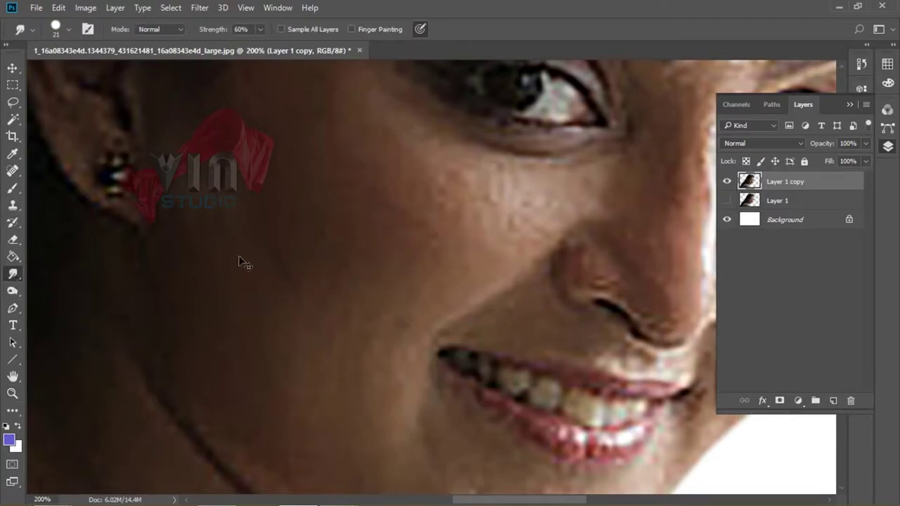
key("ctrl+0")
- Lift the midtones with a Curves point at 120 → 133
key("ctrl+m")
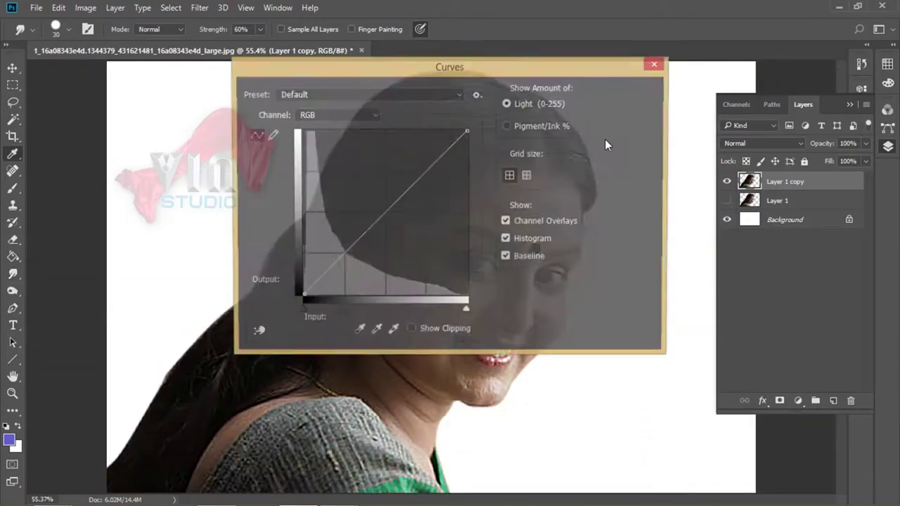
left_click_drag(520, 64, 845, 69)
left_click(704, 210)
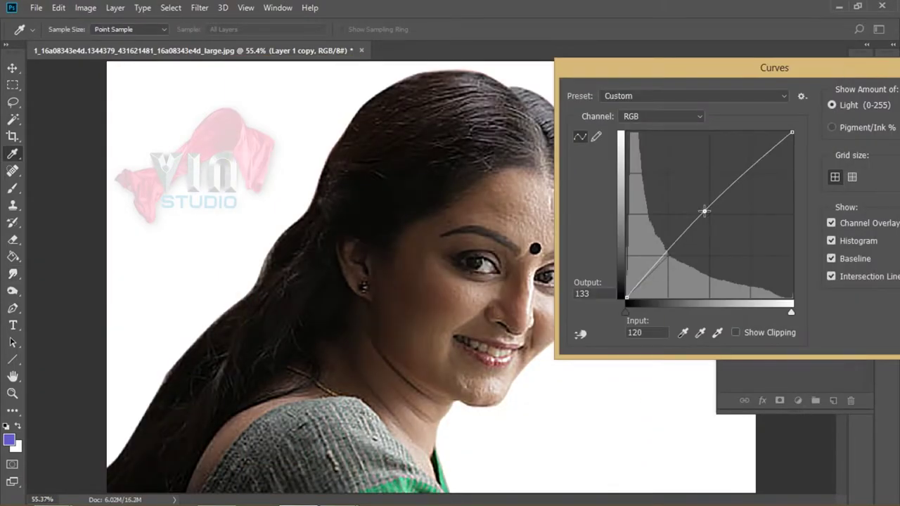
key("Escape")
- Set the Levels white input point to 230
key("ctrl+l")
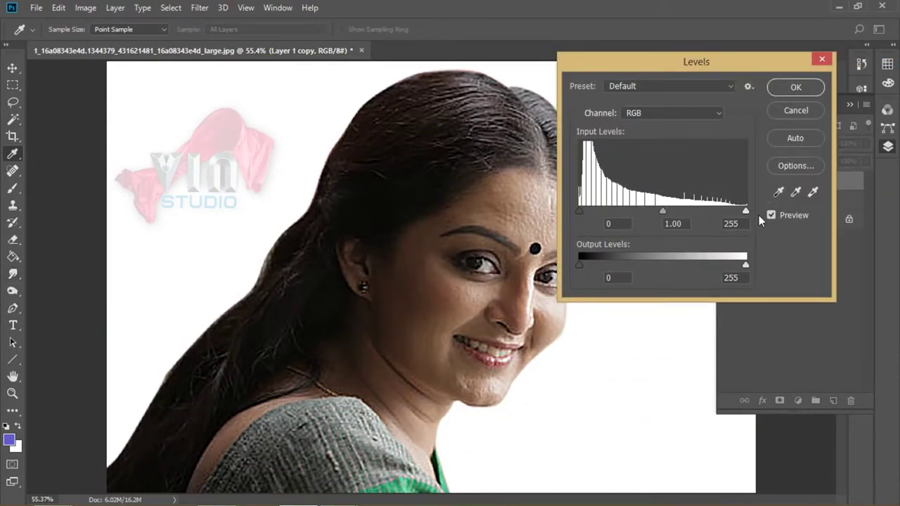
left_click_drag(745, 211, 728, 211)
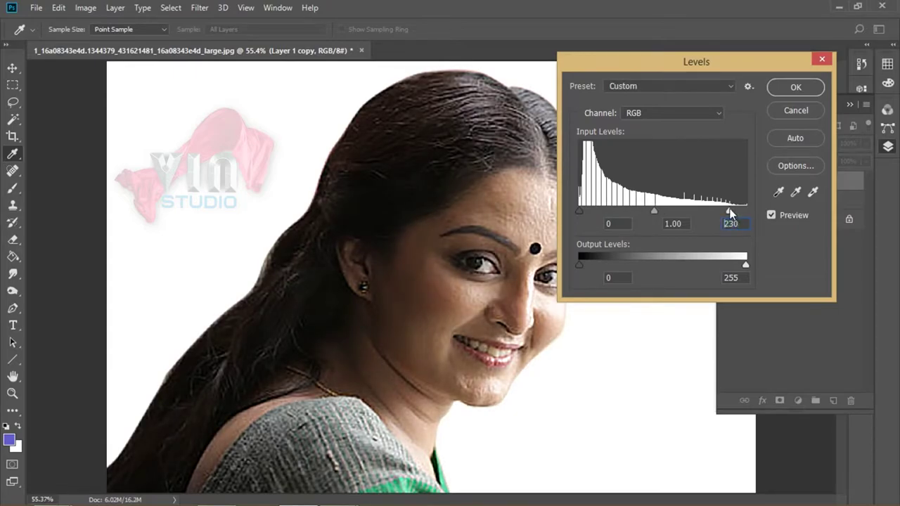
key("Return")
key("r")
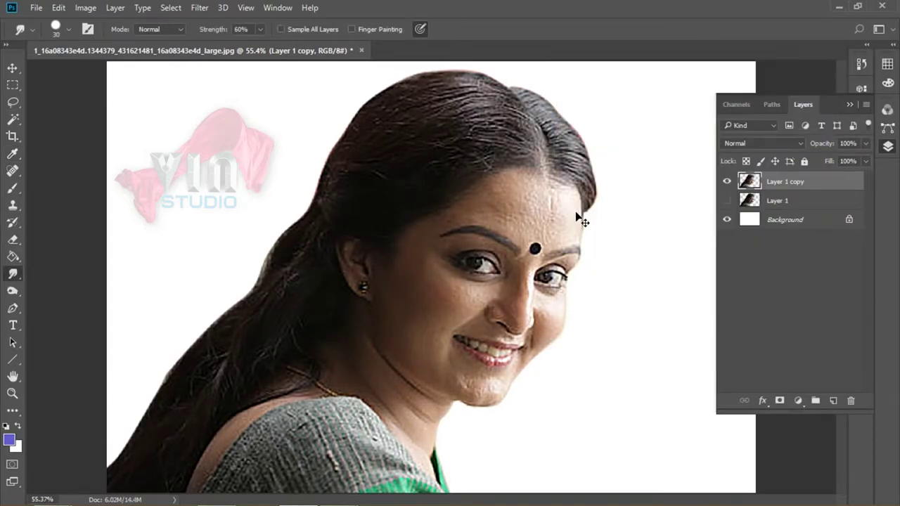
- Lower saturation to -9 in Hue/Saturation
key("ctrl+u")
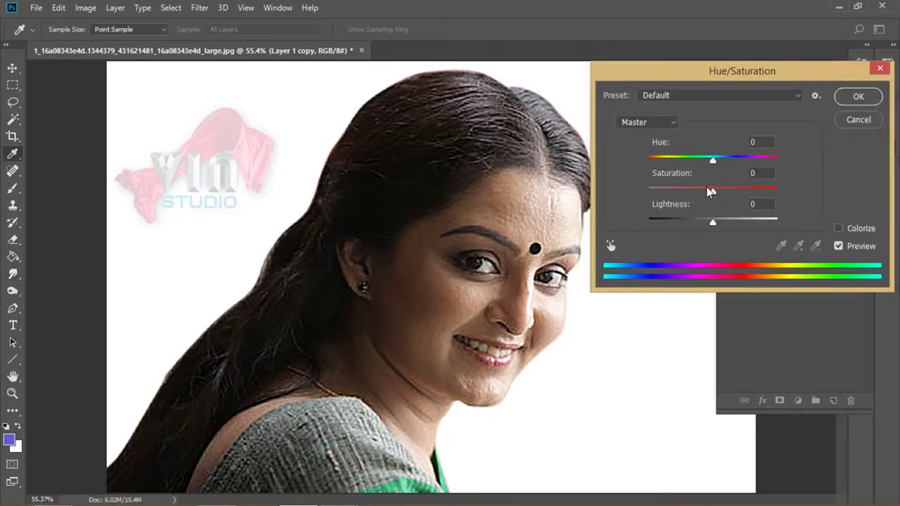
mouse_move(711, 191)
left_mouse_down()
mouse_move(699, 191)
mouse_move(709, 194)
left_mouse_up()
key("Return")
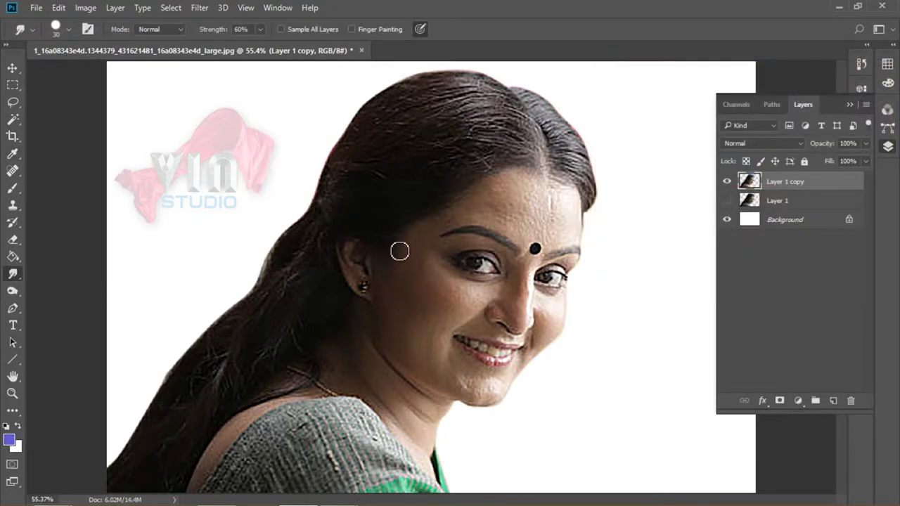
- Zoom in on the cheek and smudge the cheek skin smooth
key("z")
left_click_drag(396, 271, 503, 342)
key("r")
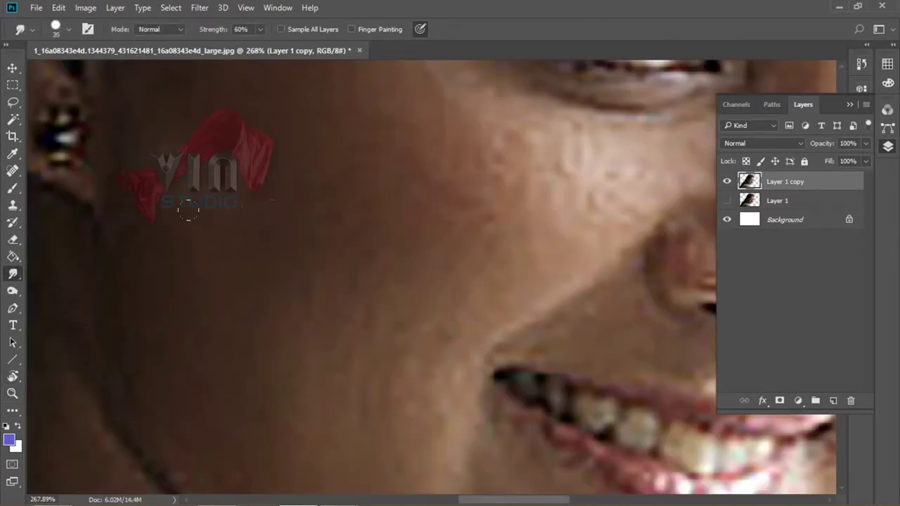
left_click_drag(188, 271, 251, 310)
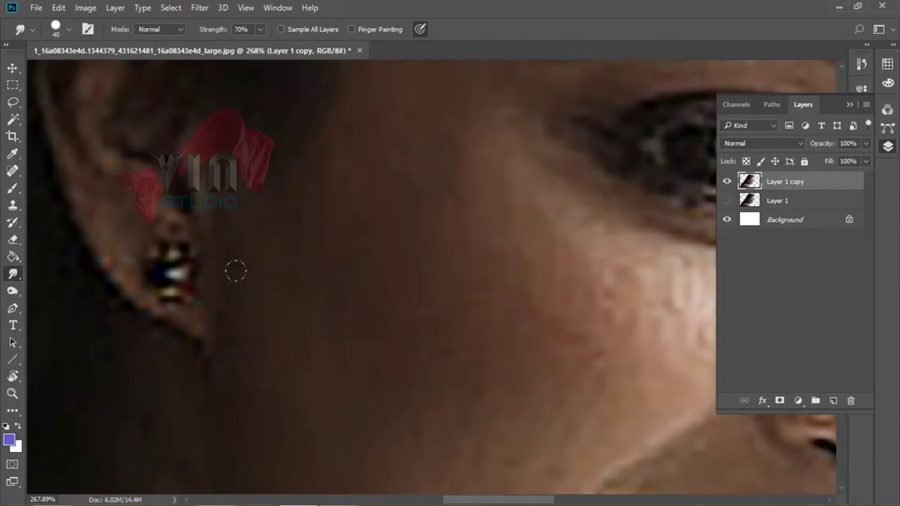
left_click_drag(235, 271, 236, 237)
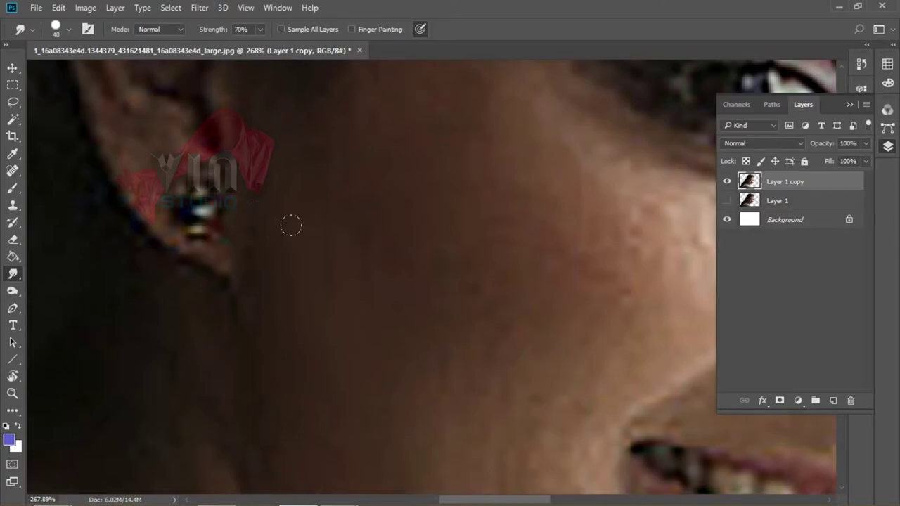
- Smudge the dark neck line to blend it into the skin
scroll(291, 225, "down", 1)
scroll(275, 184, "down", 3)
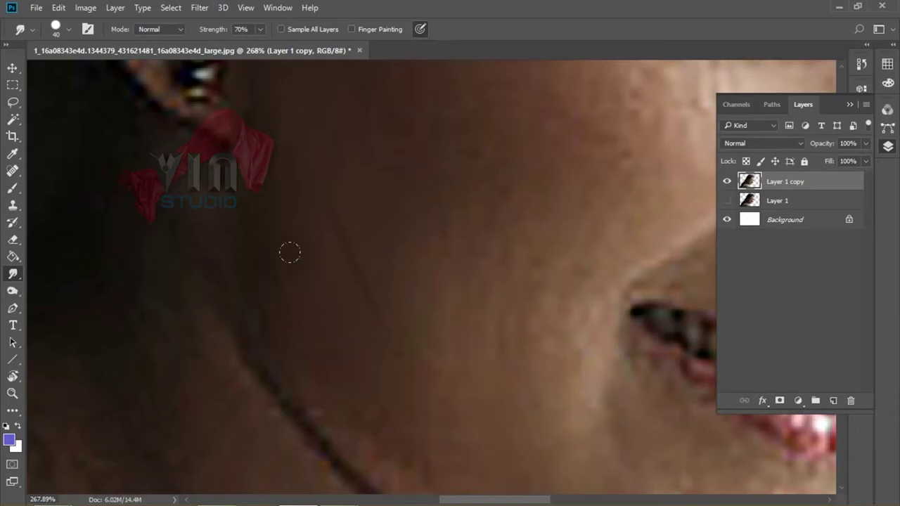
scroll(290, 252, "down", 2)
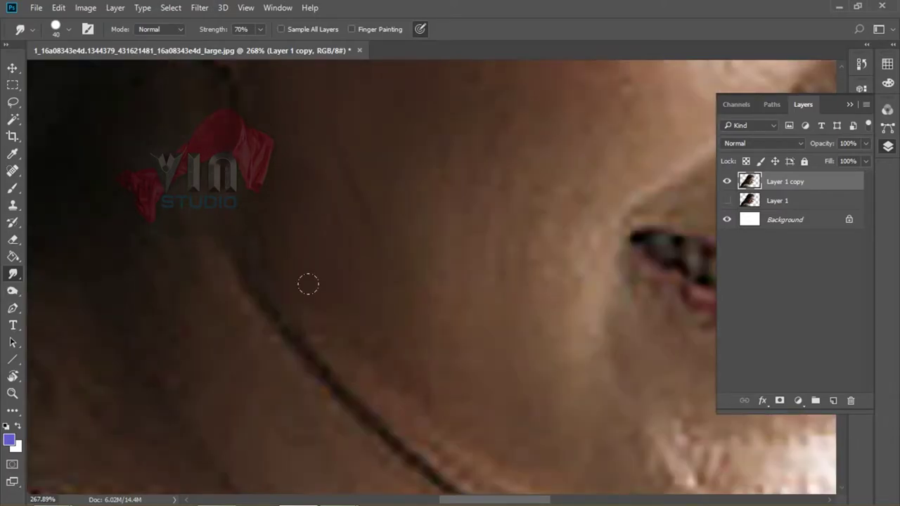
scroll(294, 276, "down", 1)
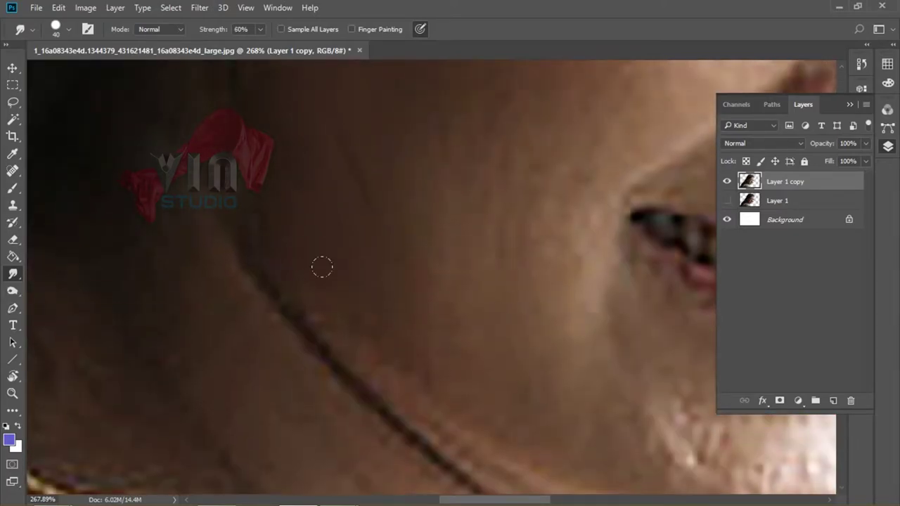
scroll(331, 275, "down", 2)
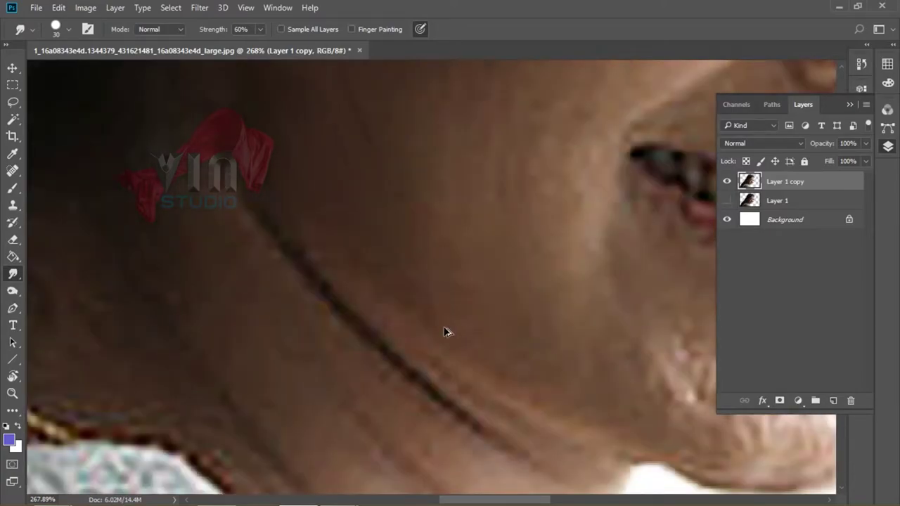
scroll(329, 261, "up", 5)
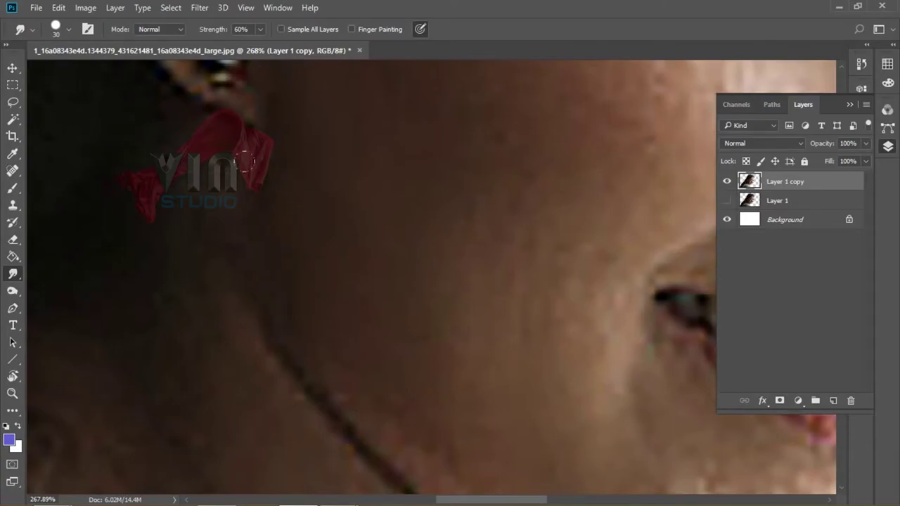
scroll(258, 224, "down", 2)
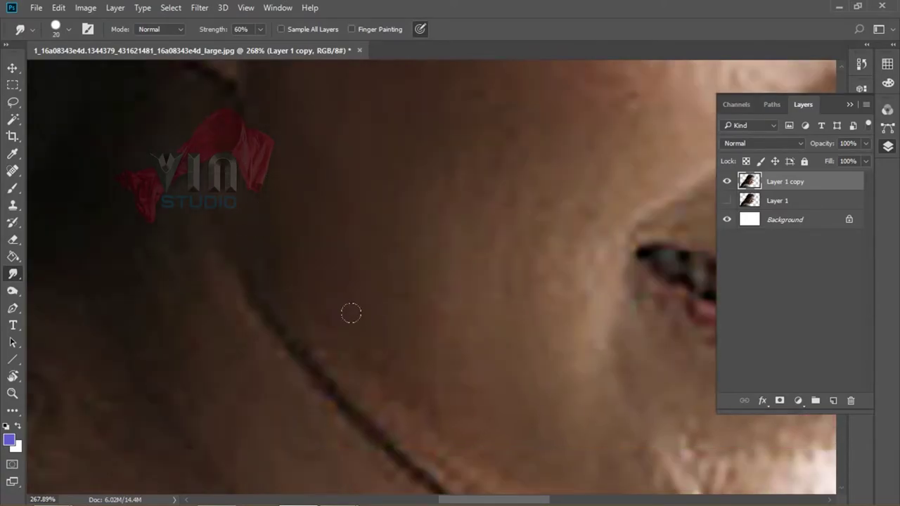
scroll(239, 268, "down", 1)
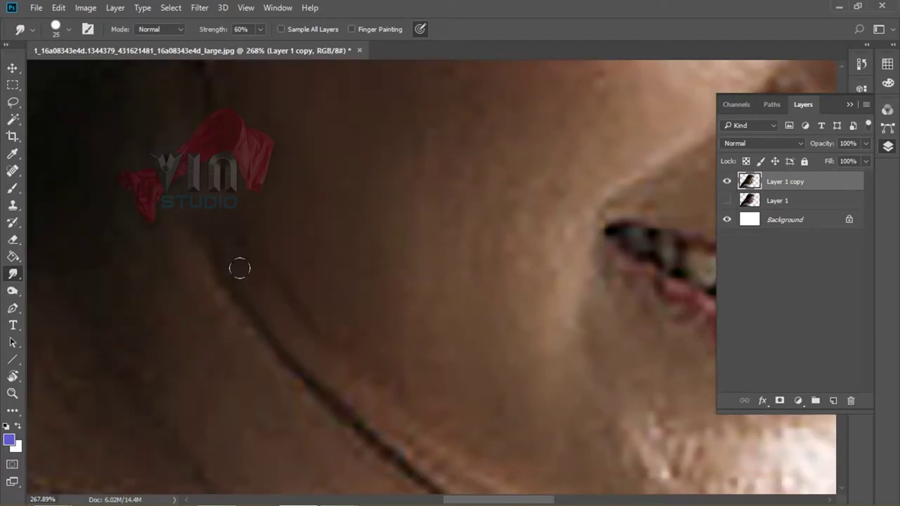
left_click_drag(239, 268, 386, 377)
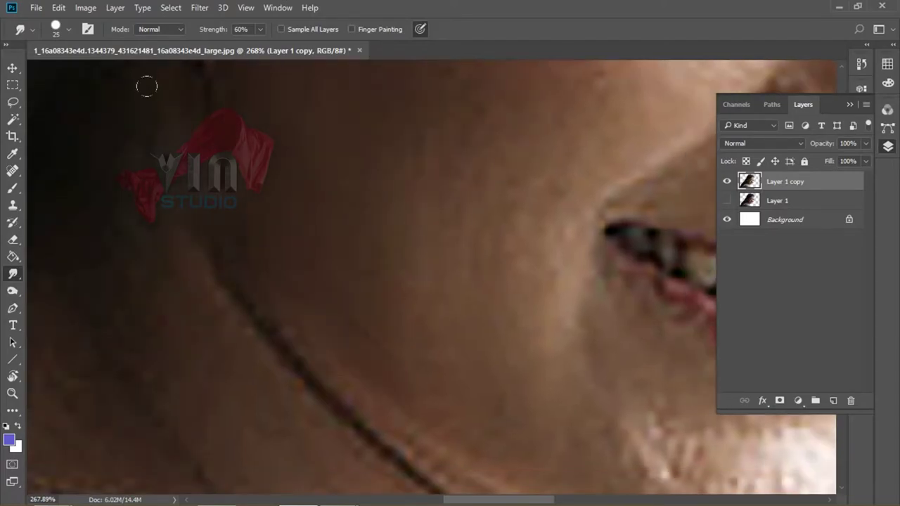
key("ctrl+0")
- Resample the image to 80 pixels/inch, shrinking it to 711 × 473 px
left_click(85, 7)
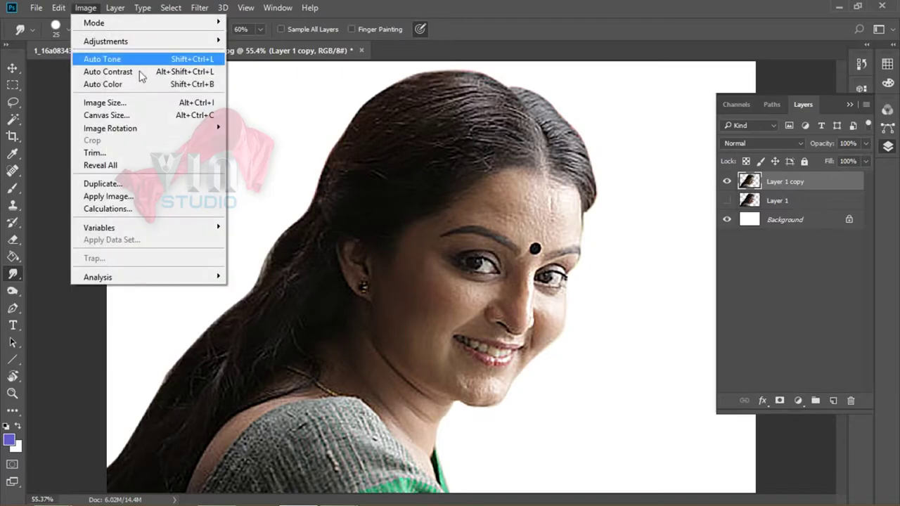
left_click(139, 103)
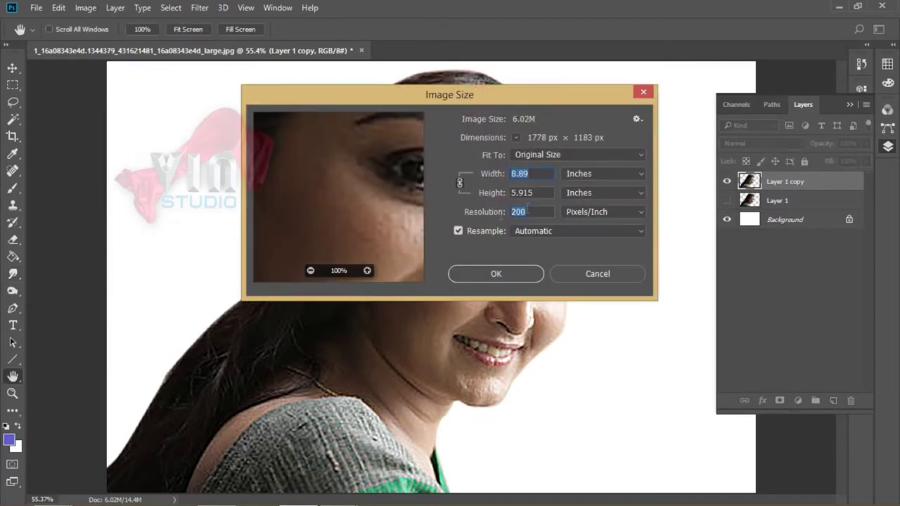
left_click(524, 211)
type("80")
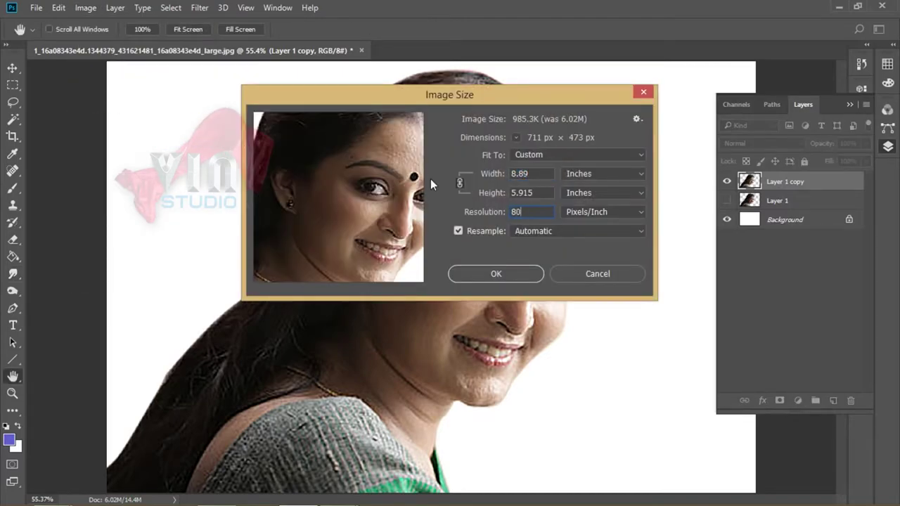
key("Return")
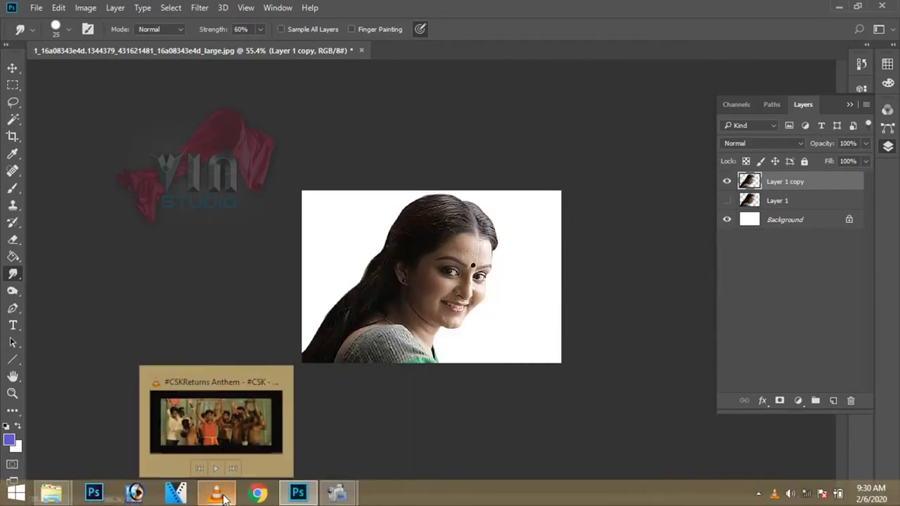
- Switch over to the media player window
left_click(217, 495)
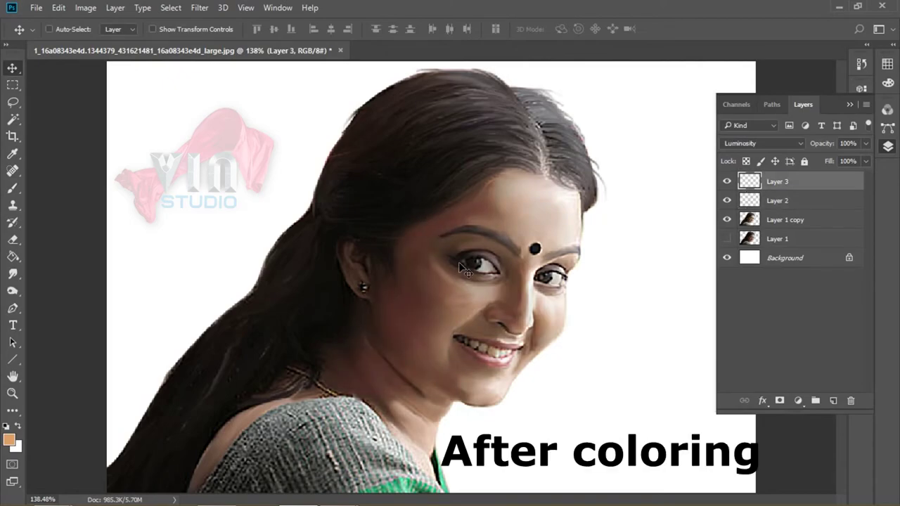
- Set Layer 3 to Color blend mode, zoom in on the eye, and add empty Layer 4
key("shift+alt+c")
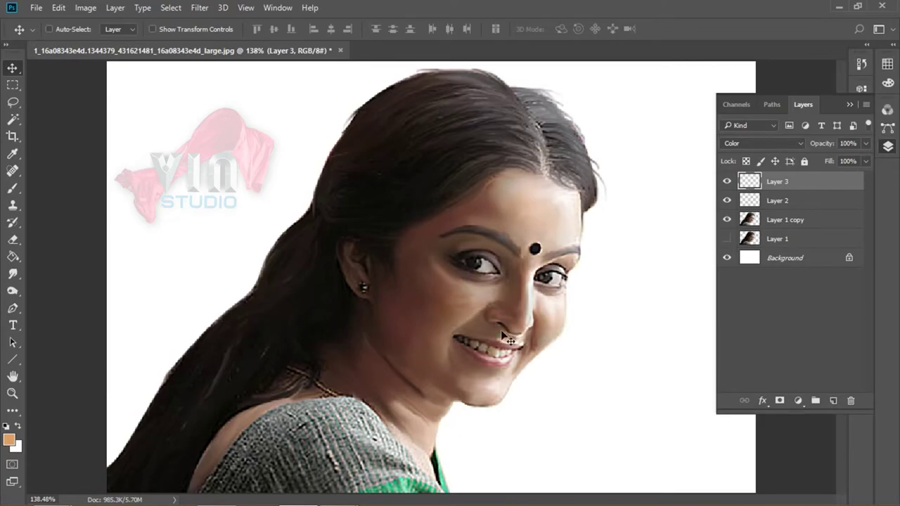
key("z")
left_click(484, 270)
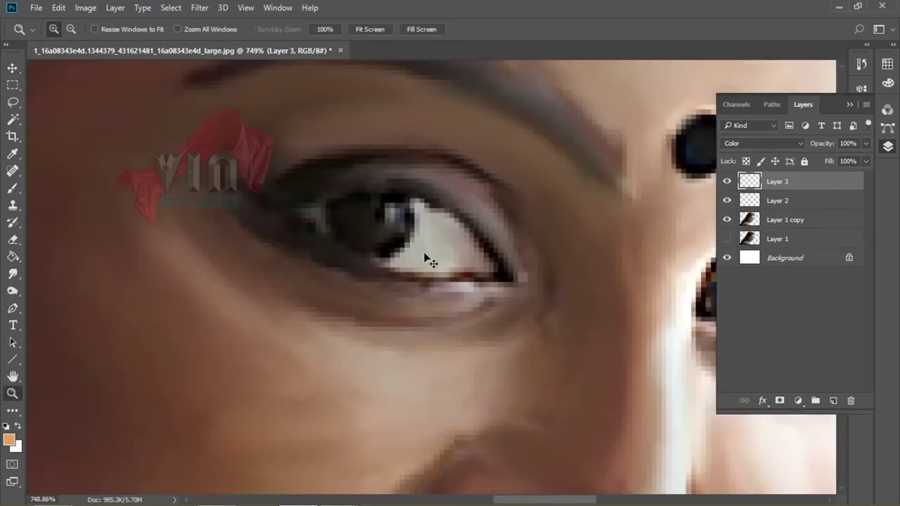
key("ctrl+shift+n")
key("Return")
- Make white the foreground colour and add a new empty Layer 5
key("i")
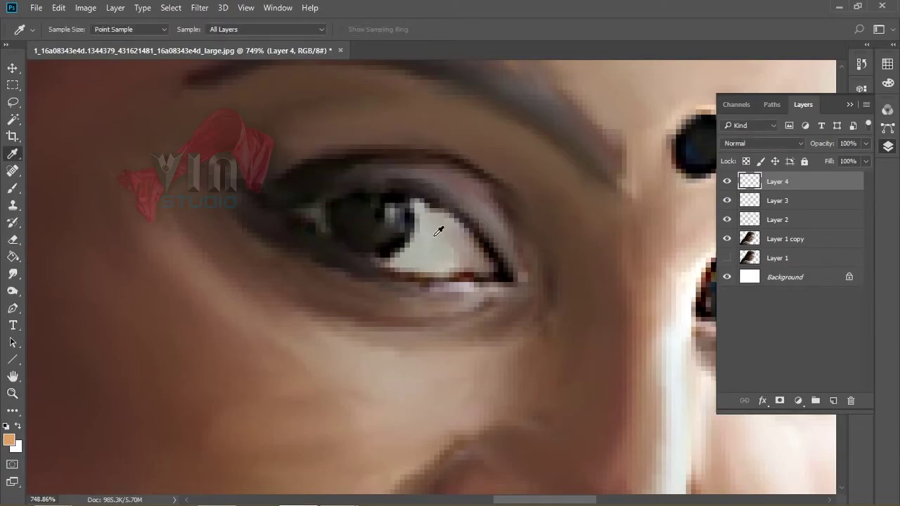
key("d")
key("x")
key("ctrl+shift+n")
key("Return")
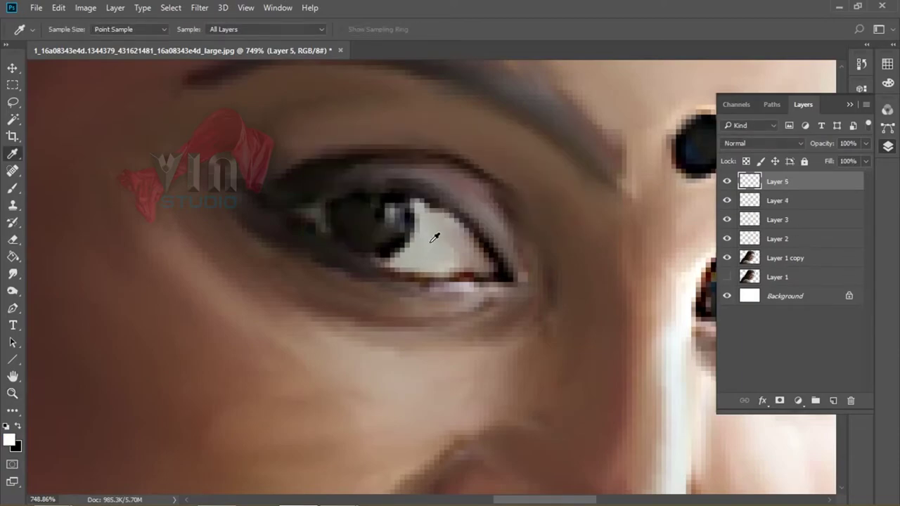
- Brighten both eye whites with a small hard round white brush at 13% opacity
key("b")
right_click(435, 237)
double_click(488, 422)
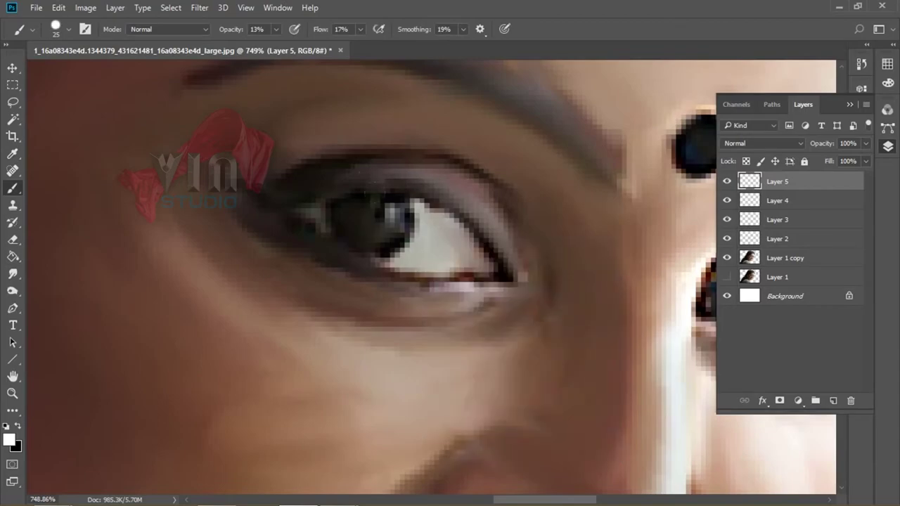
key("bracketleft")
key("bracketleft")
key("bracketleft")
left_click_drag(422, 256, 475, 254)
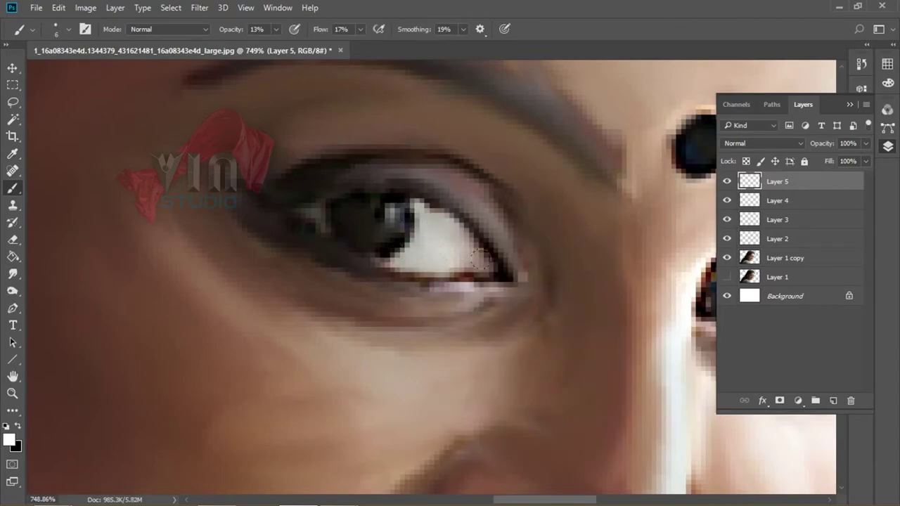
left_click(433, 223)
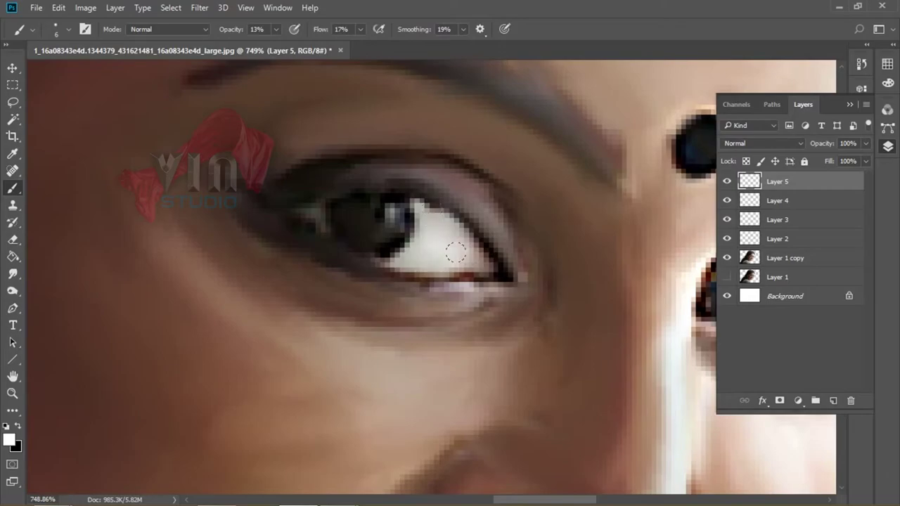
key("bracketleft")
key("bracketleft")
key("bracketleft")
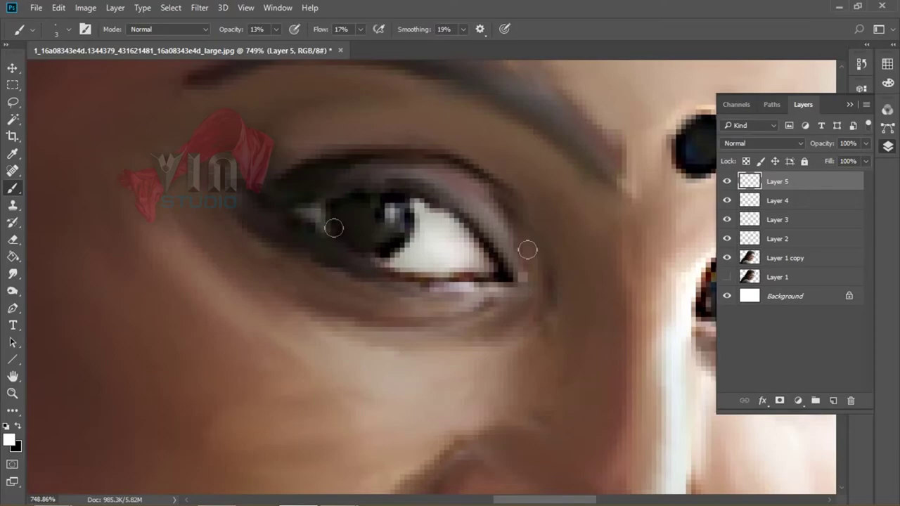
scroll(527, 247, "right", 5)
mouse_move(551, 279)
left_mouse_down()
mouse_move(603, 244)
mouse_move(589, 231)
left_mouse_up()
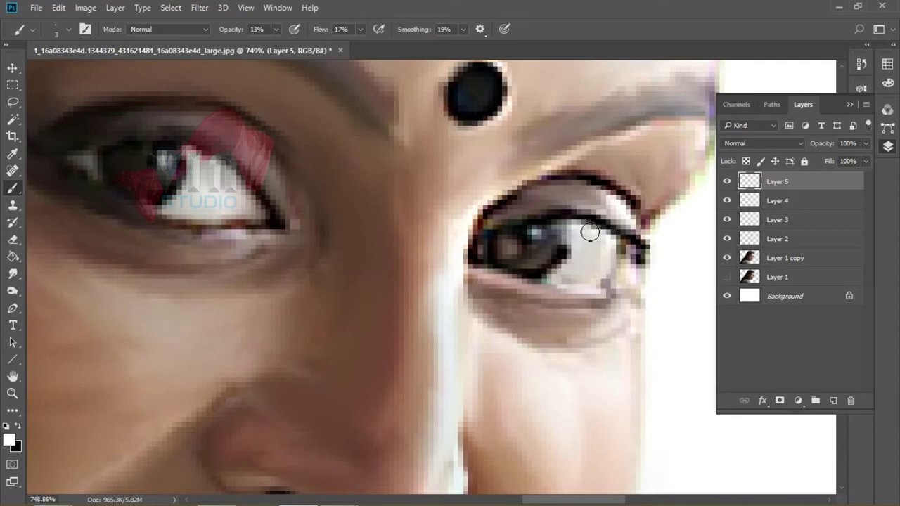
key("ctrl+0")
key("z")
left_click_drag(464, 339, 485, 362)
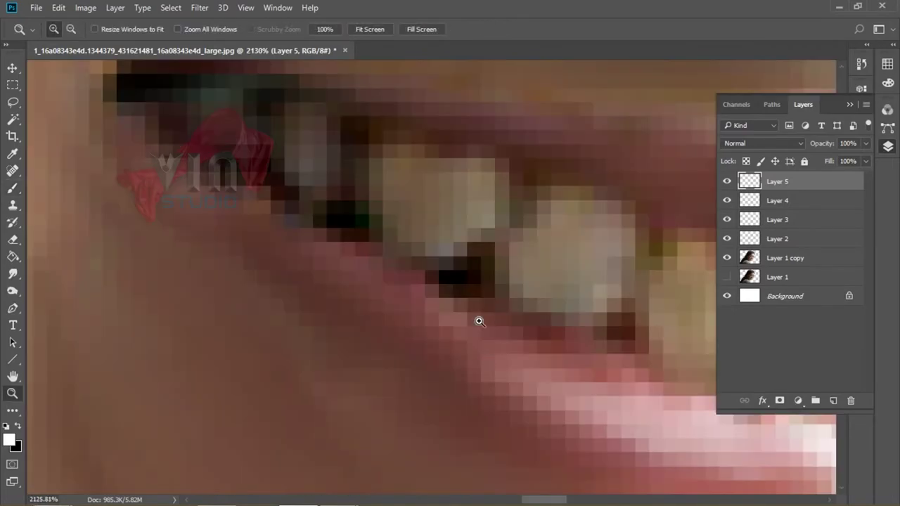
- Paint faint white over the teeth on Layer 5 and zoom back out to the portrait
key("b")
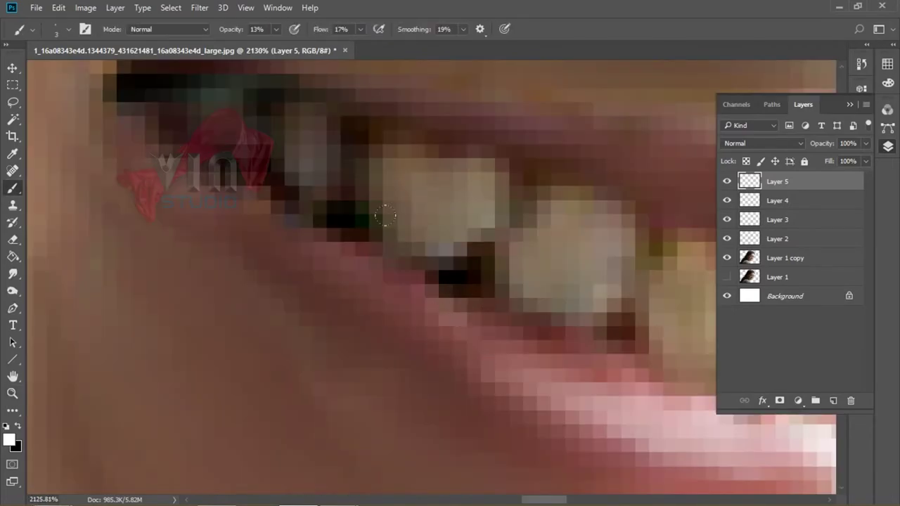
mouse_move(413, 200)
left_mouse_down()
mouse_move(438, 205)
mouse_move(388, 206)
mouse_move(340, 166)
left_mouse_up()
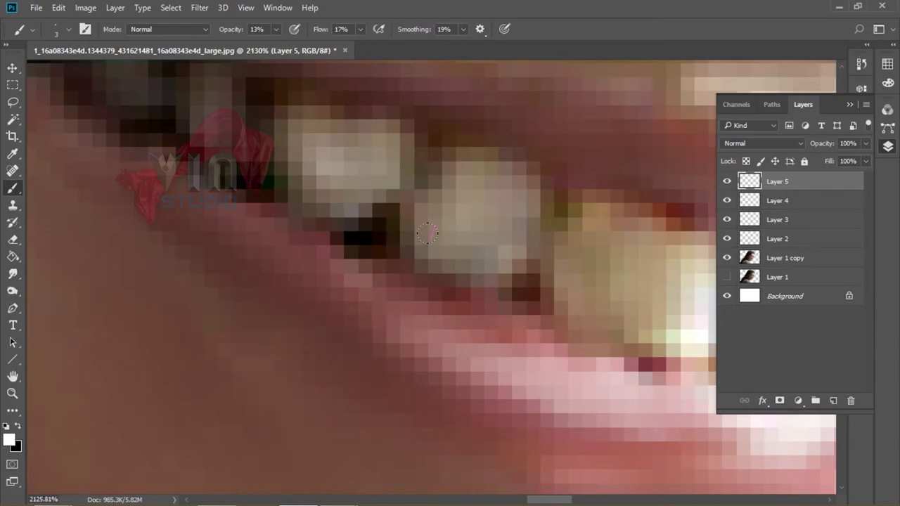
left_click_drag(427, 233, 492, 211)
left_click_drag(353, 127, 219, 57)
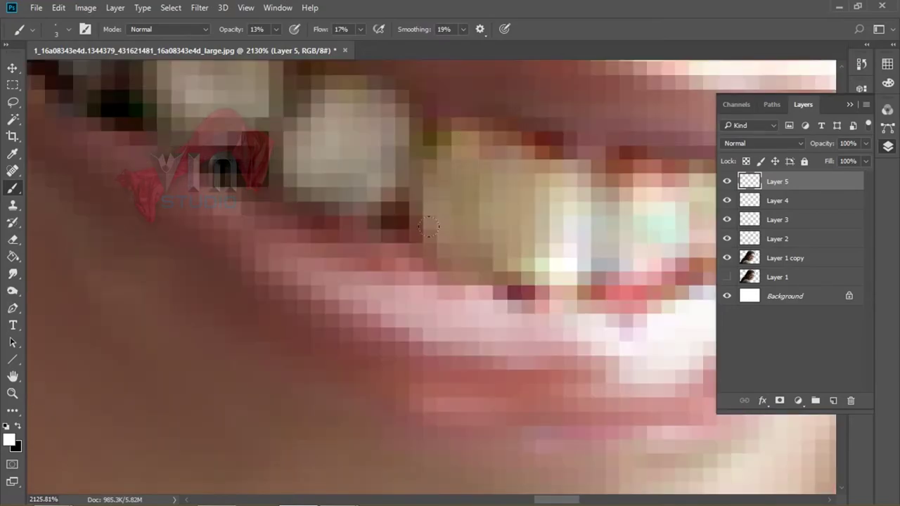
key("ctrl+minus")
key("ctrl+minus")
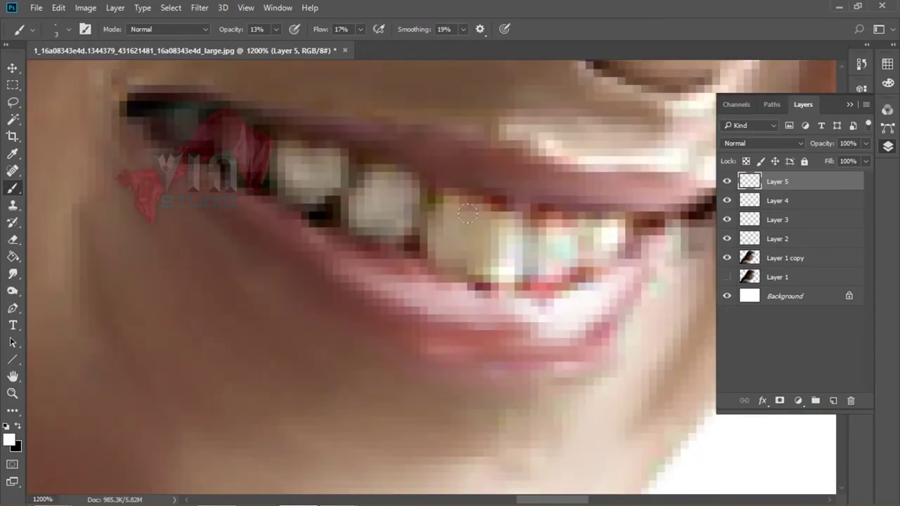
left_click_drag(452, 226, 450, 234)
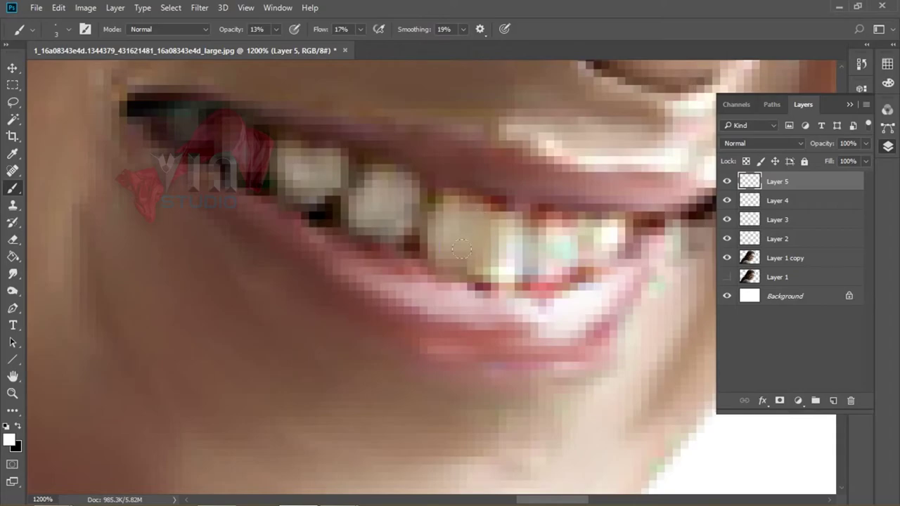
key("ctrl+minus")
key("ctrl+minus")
- Delete the temporary Layer 5 copies, keep Layer 5 visible, and begin adding Layer 6
key("ctrl+0")
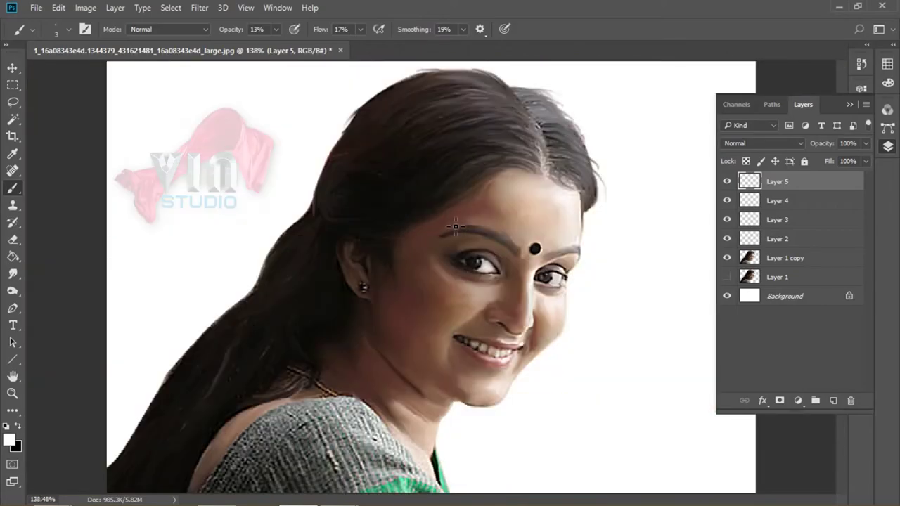
key("v")
key("ctrl+j")
key("ctrl+j")
key("ctrl+j")
key("ctrl+j")
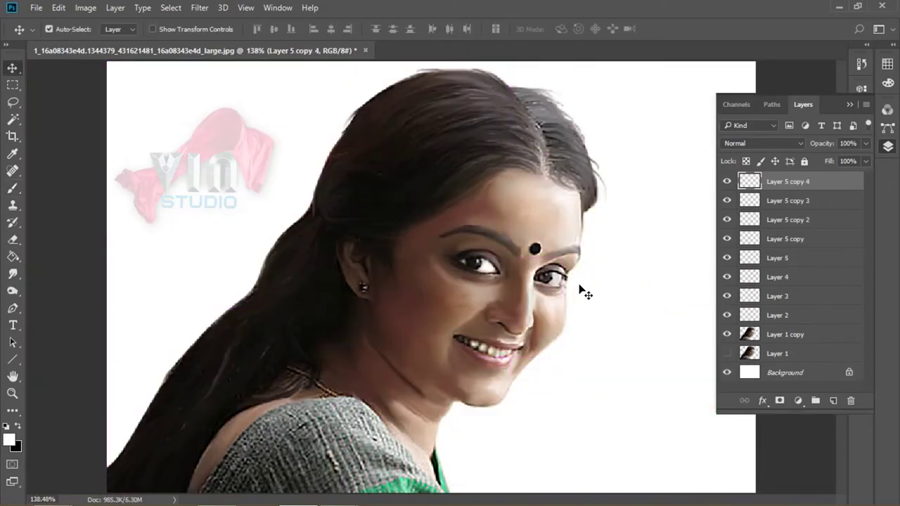
key("Delete")
key("Delete")
key("Delete")
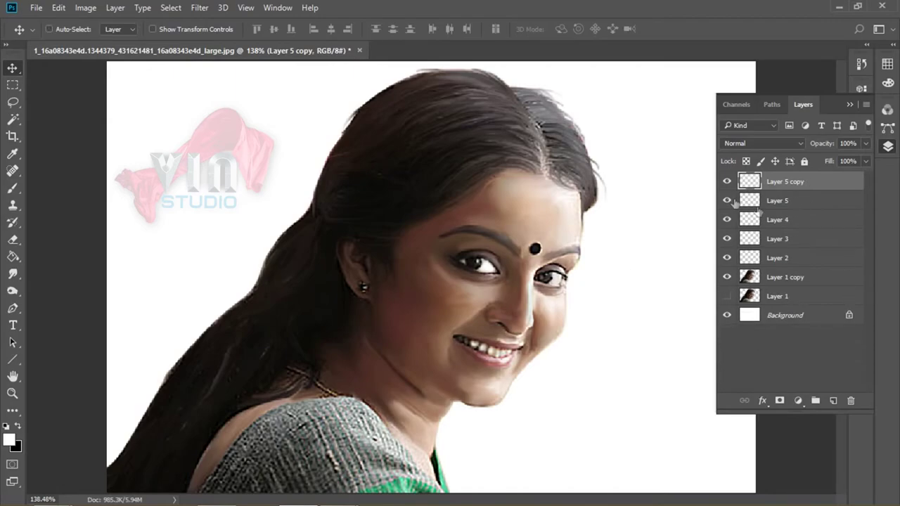
key("Delete")
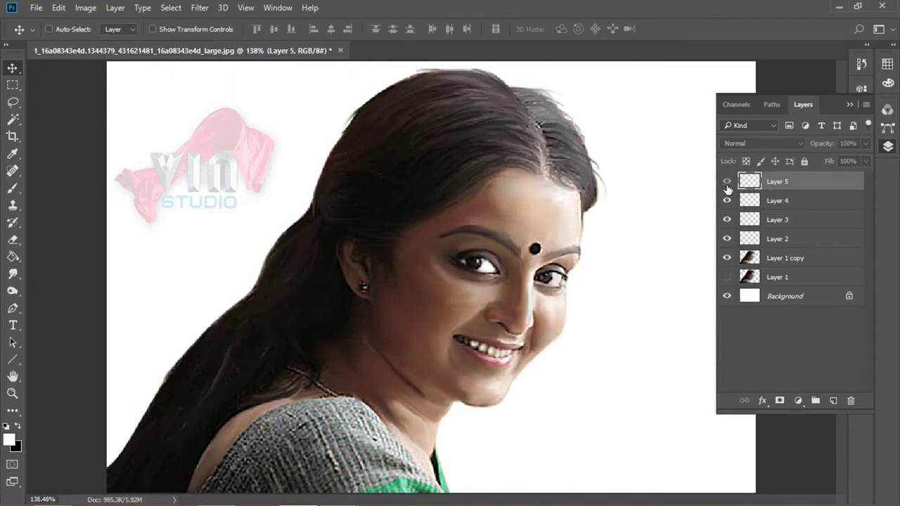
left_click(727, 182)
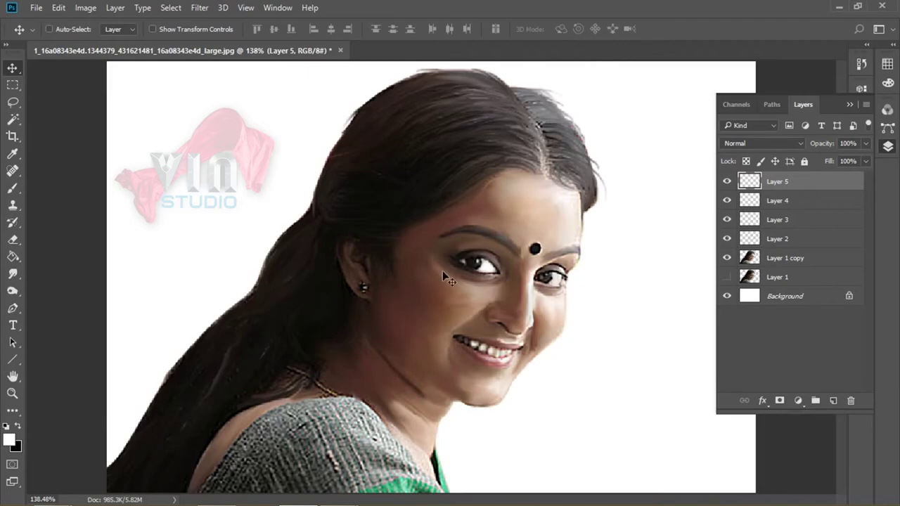
key("ctrl+shift+n")
- Confirm Layer 6, set the brush size to 35, and add Layer 7 above it
key("Return")
key("b")
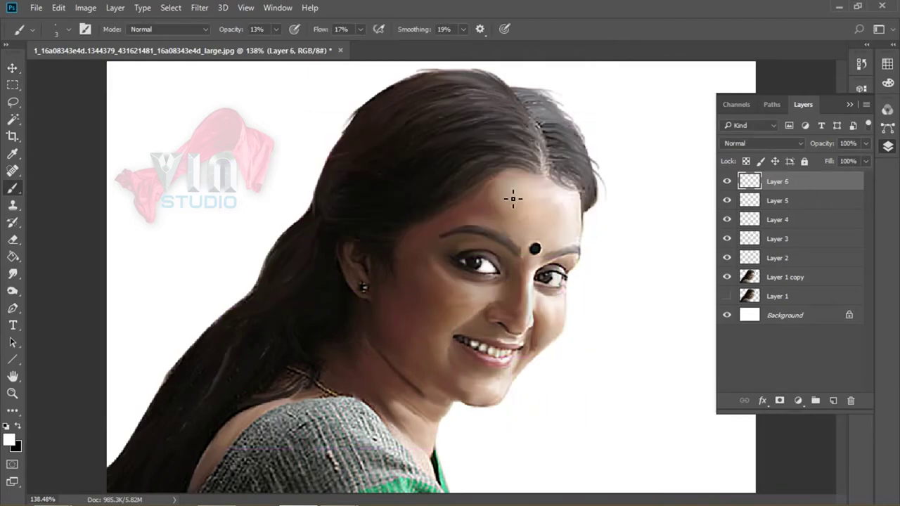
key("bracketright")
key("bracketright")
key("bracketright")
key("ctrl+shift+alt+n")
- Set brush opacity to 50%, try and undo a forehead stroke, then shrink the brush to 15
key("5")
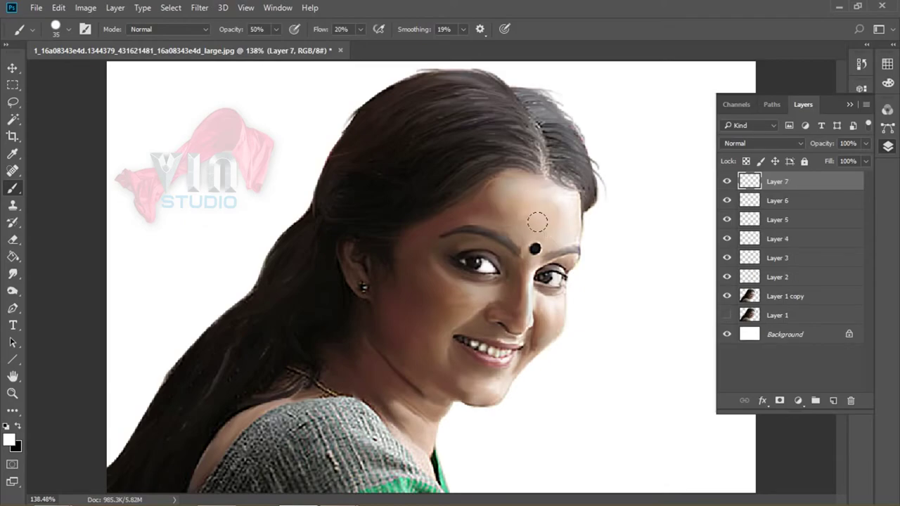
key("bracketleft")
left_click_drag(510, 200, 570, 200)
key("ctrl+z")
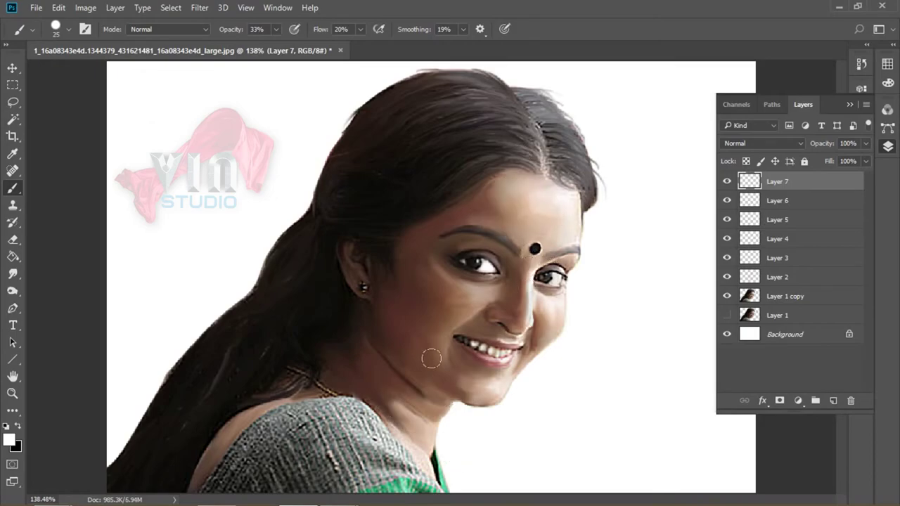
key("bracketleft")
key("v")
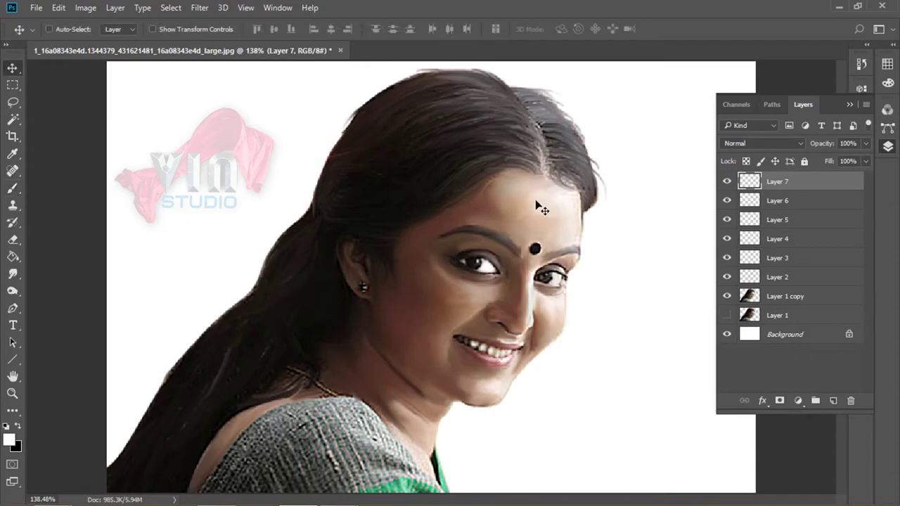
left_click(849, 104)
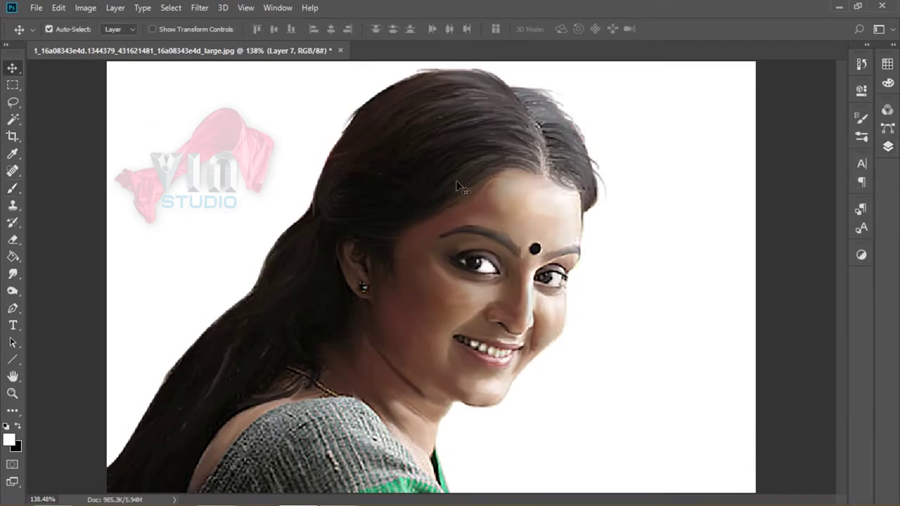
left_click(887, 146)
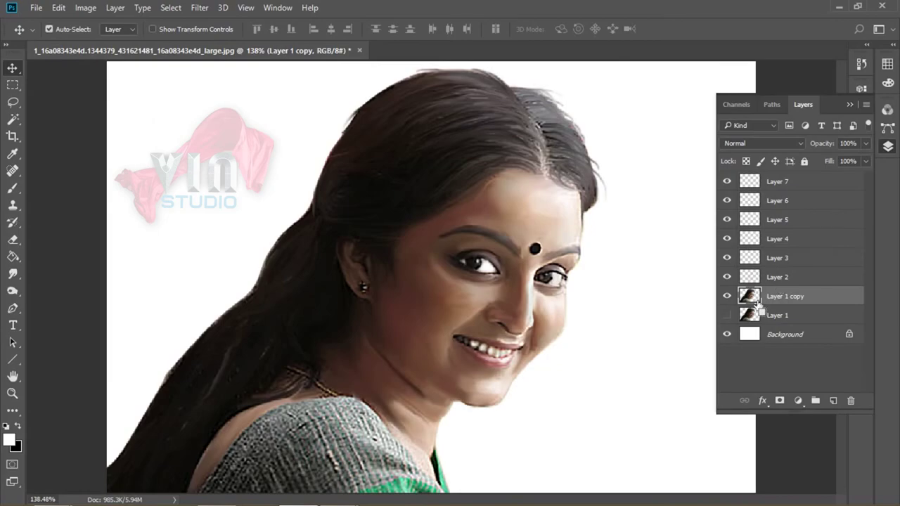
- Add a Selective Color adjustment on the woman's selection with Reds magenta at -13
left_click(752, 296, "ctrl")
key("ctrl+shift+alt+n")
left_click(798, 401)
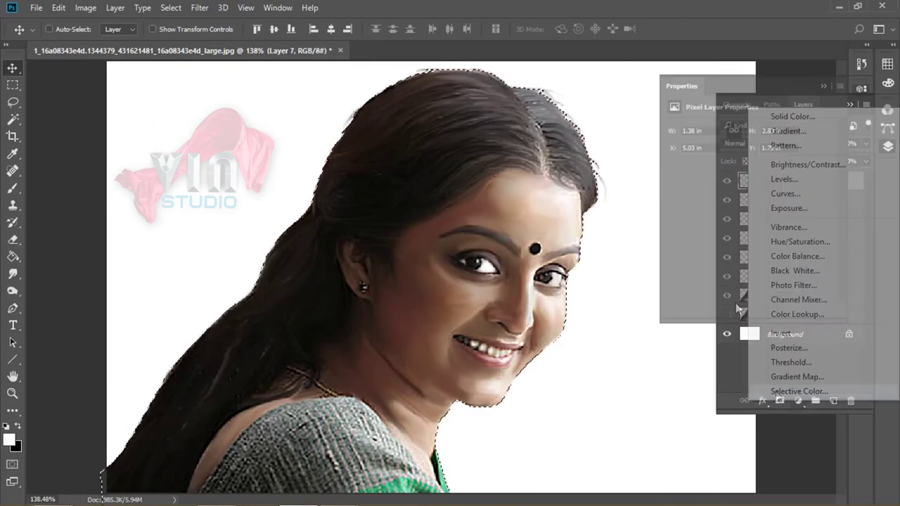
mouse_move(748, 198)
left_mouse_down()
mouse_move(774, 198)
mouse_move(737, 205)
left_mouse_up()
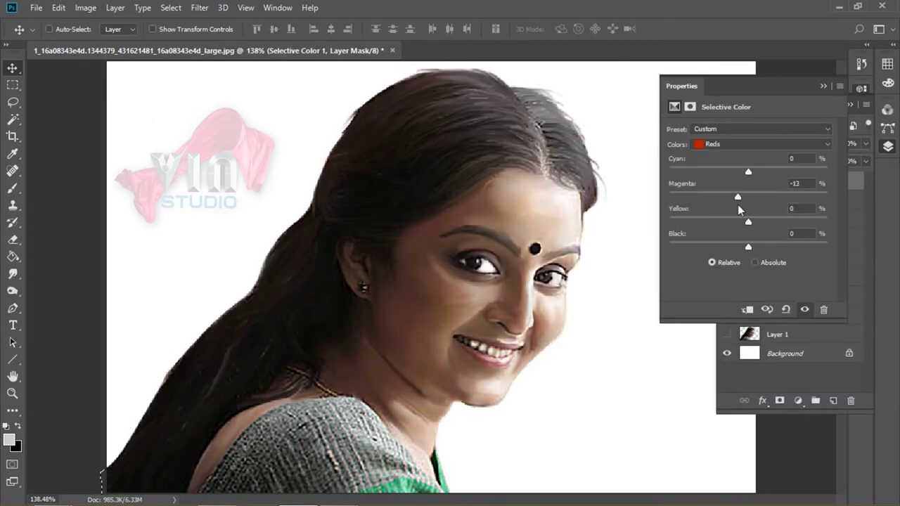
left_click(826, 85)
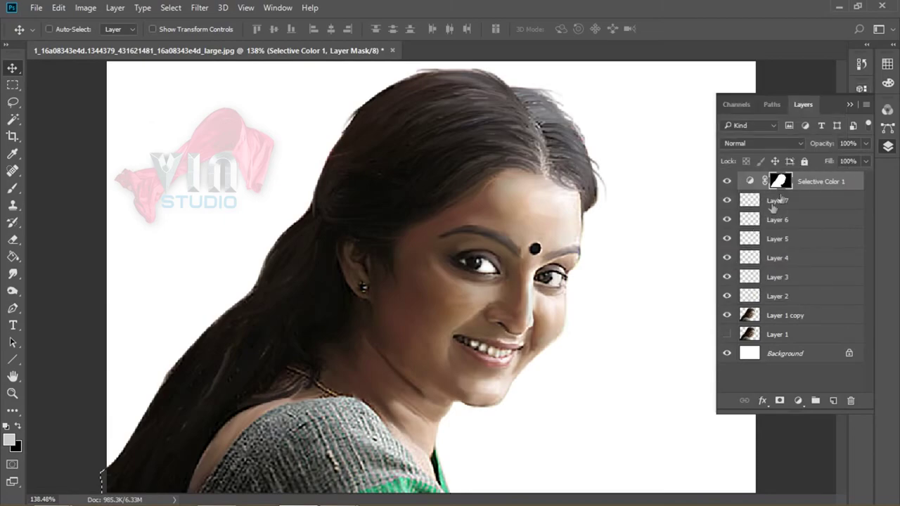
- Add a Hue/Saturation adjustment on the woman's selection with saturation +8
left_click(780, 183, "ctrl")
left_click(798, 401)
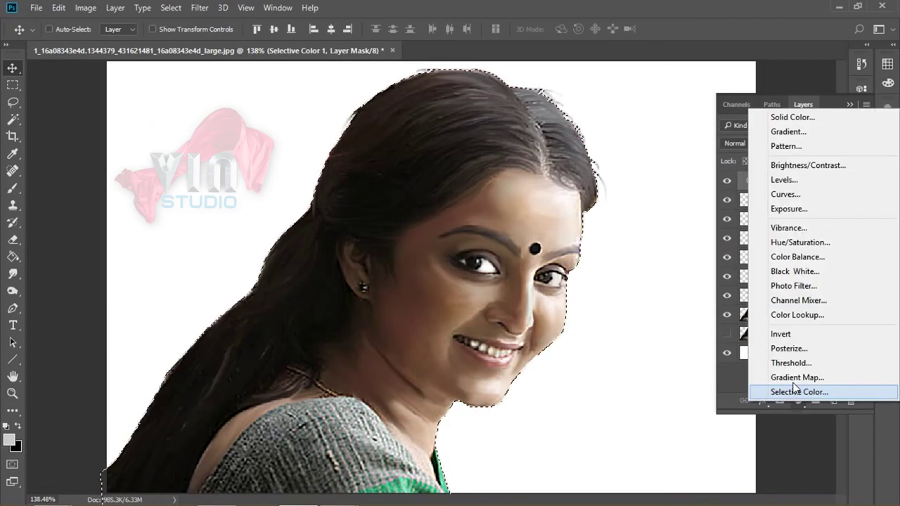
left_click(758, 251)
left_click_drag(749, 198, 755, 204)
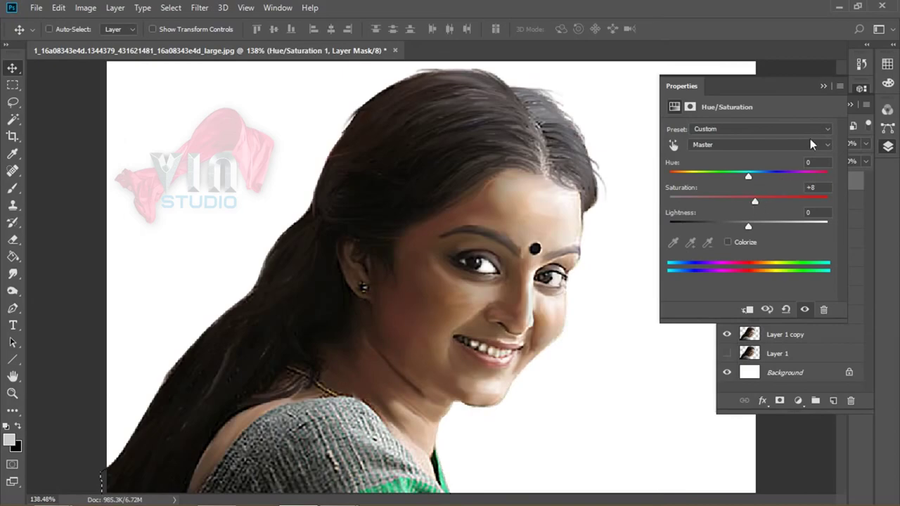
left_click(826, 87)
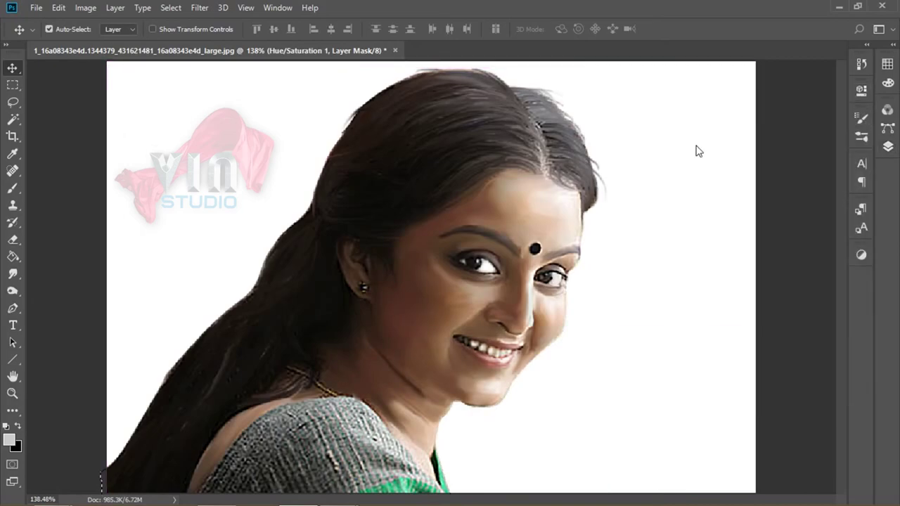
key("ctrl+shift+s")
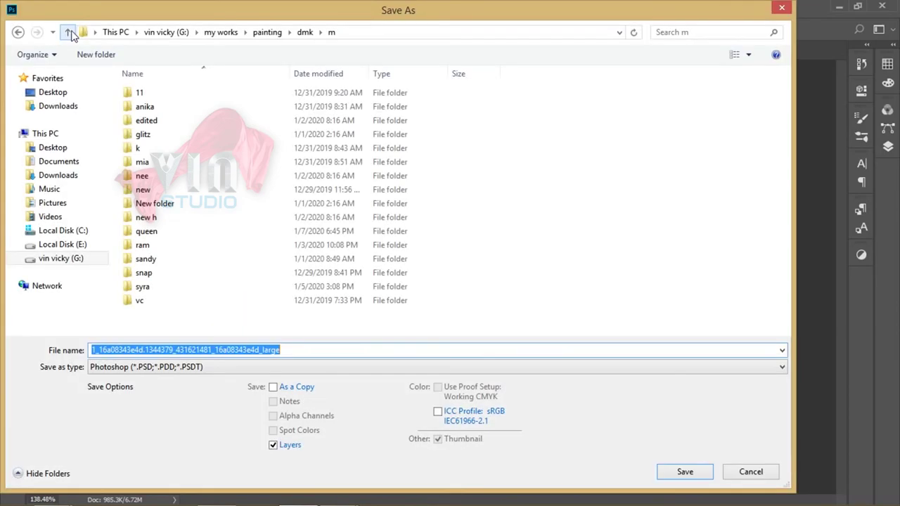
- Save the portrait as a layered PSD in the dmk folder, named after the subject
left_click(68, 32)
type("manju variyar")
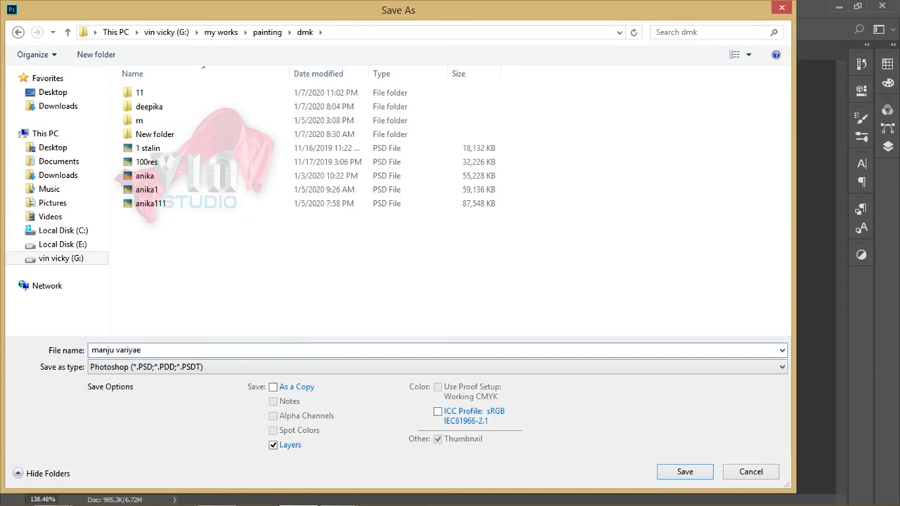
key("Return")
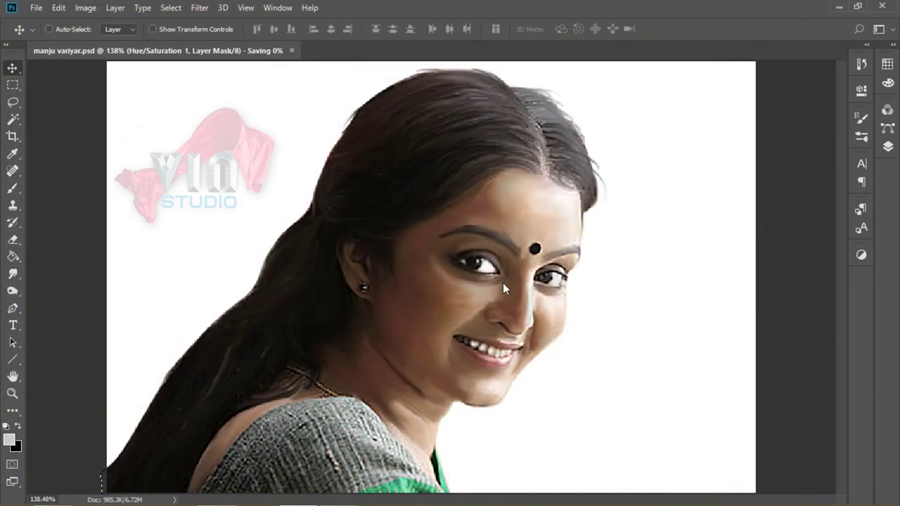